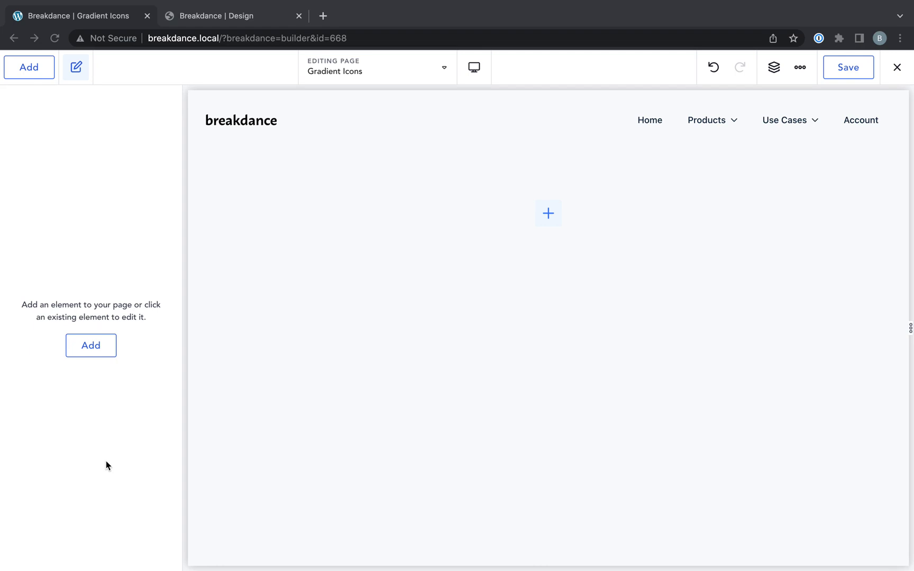
Add a Heading element reading 'Heading 1' with the h1 tag.
click(86, 137)
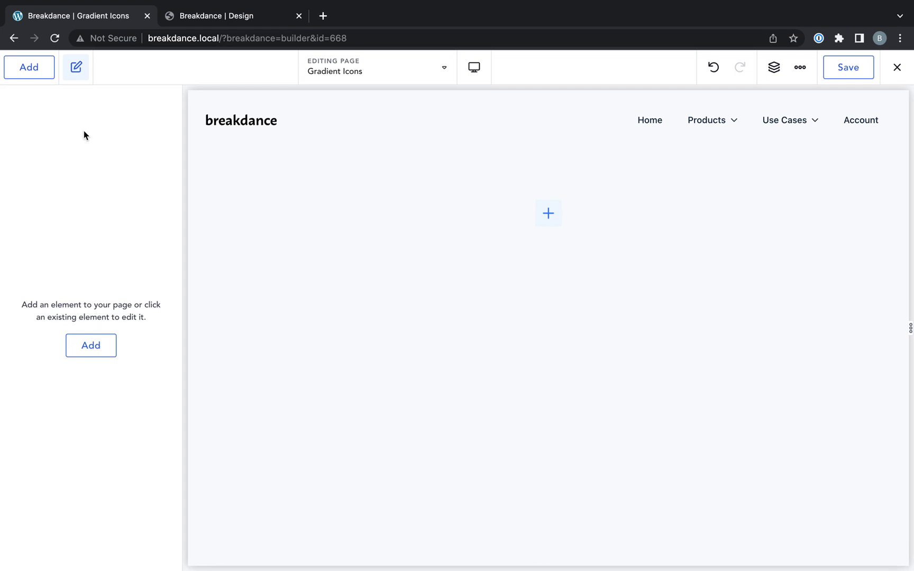
click(32, 69)
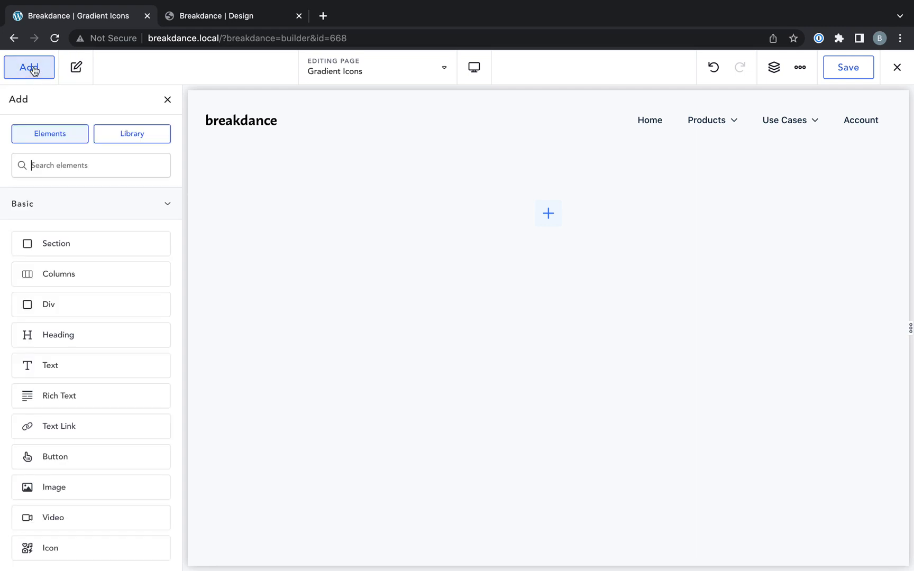
text(head)
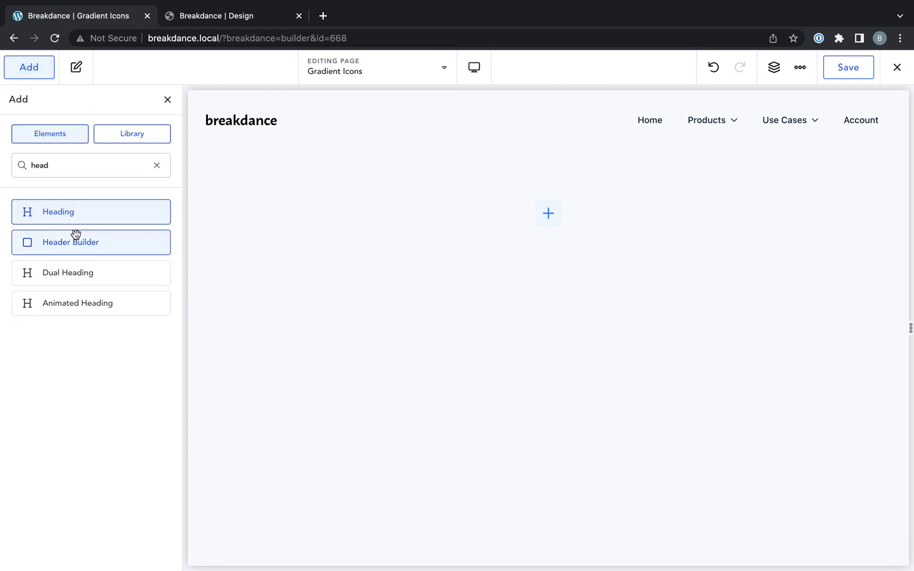
click(68, 211)
triple_click(275, 234)
text(heading)
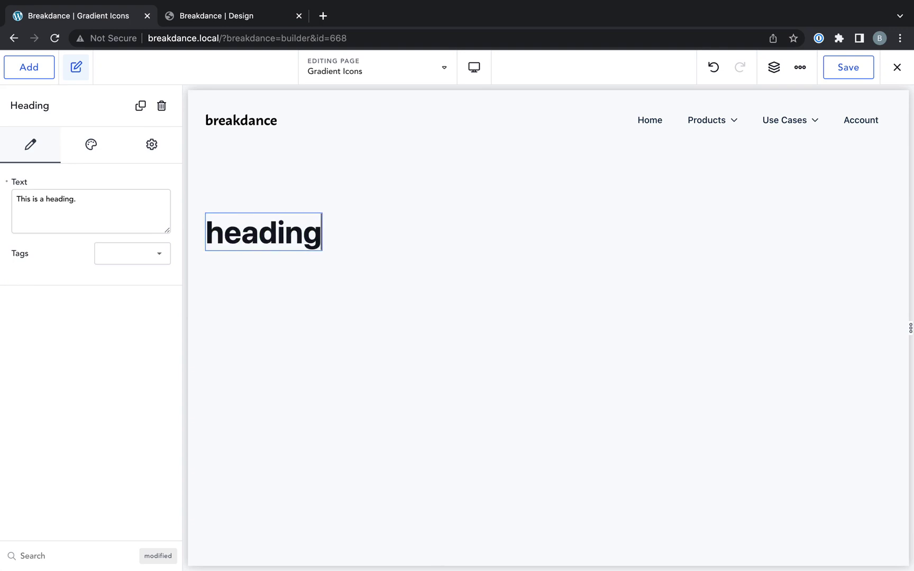
key(ctrl+a)
text(Heading 1)
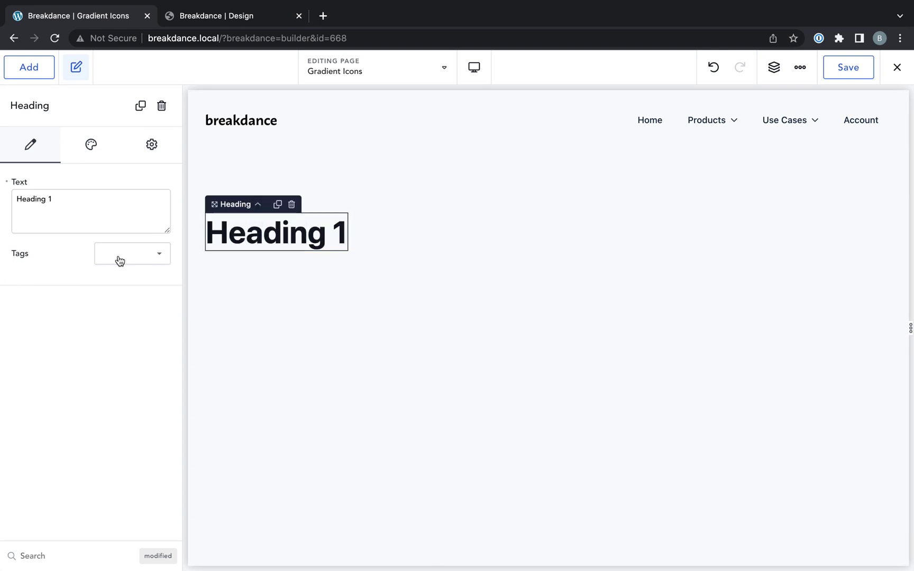
click(119, 256)
click(126, 270)
Duplicate it into 'Heading 2' with the h2 tag.
click(277, 204)
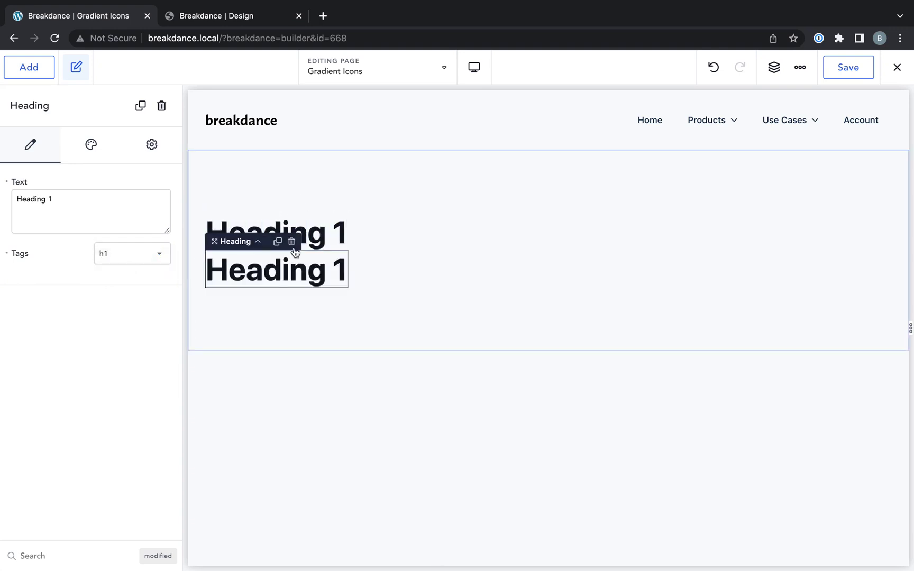
triple_click(316, 271)
key(BackSpace)
text(2)
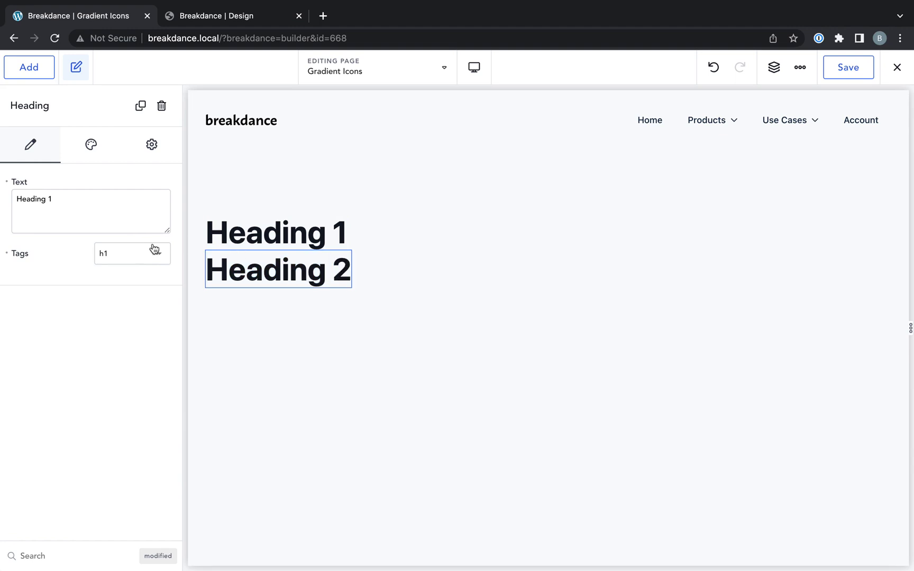
click(130, 259)
click(128, 290)
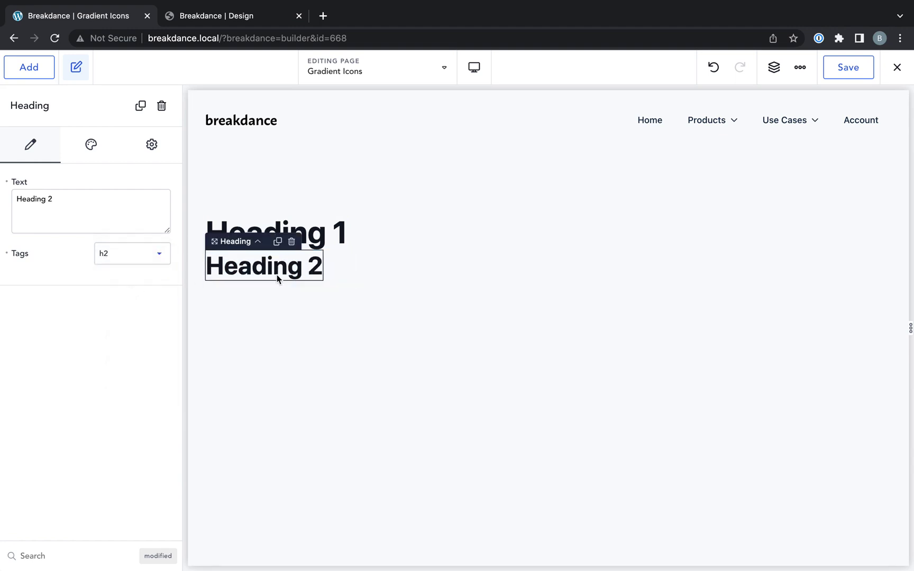
Duplicate that into 'Heading 3' with the h3 tag.
click(277, 241)
click(143, 259)
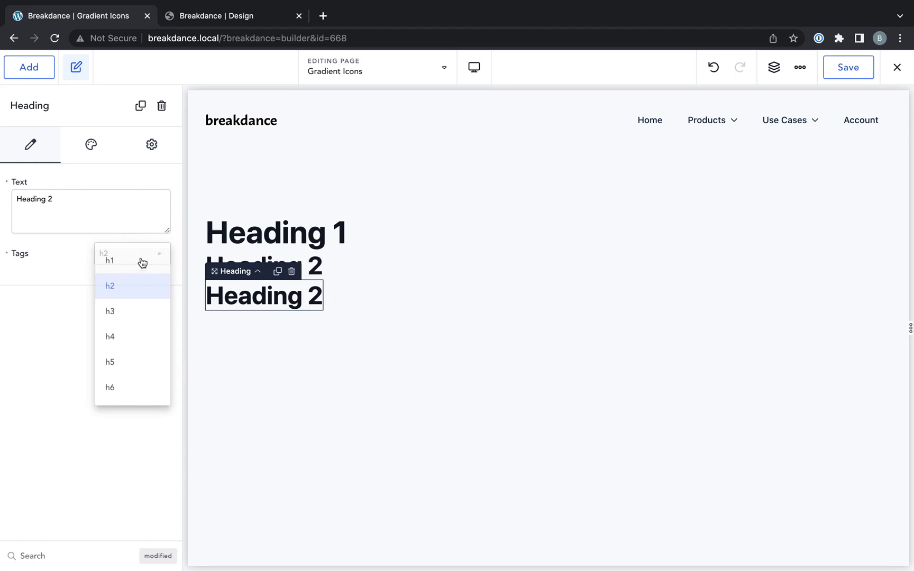
click(135, 311)
double_click(294, 294)
text(3)
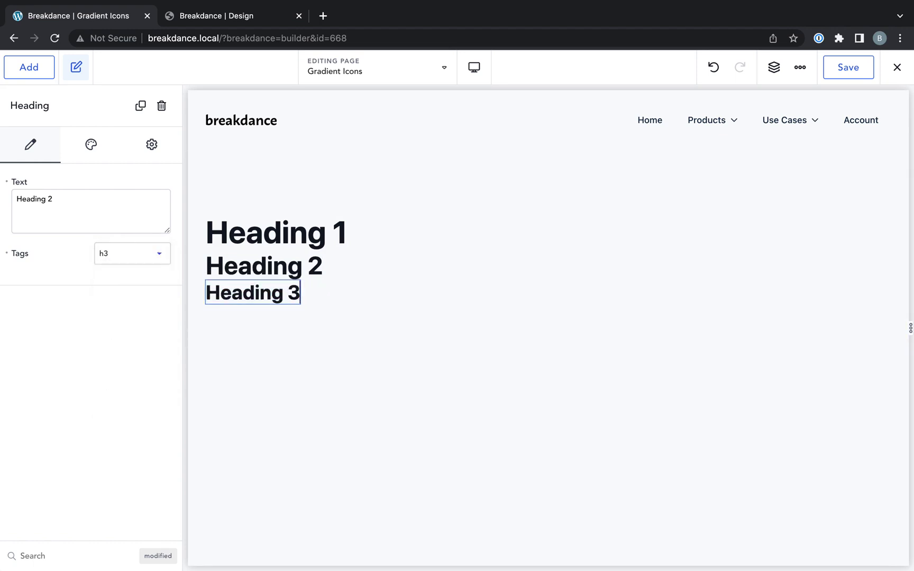
click(353, 306)
Duplicate Heading 3 into 'Heading 4' with the h4 tag.
click(268, 295)
key(super+d)
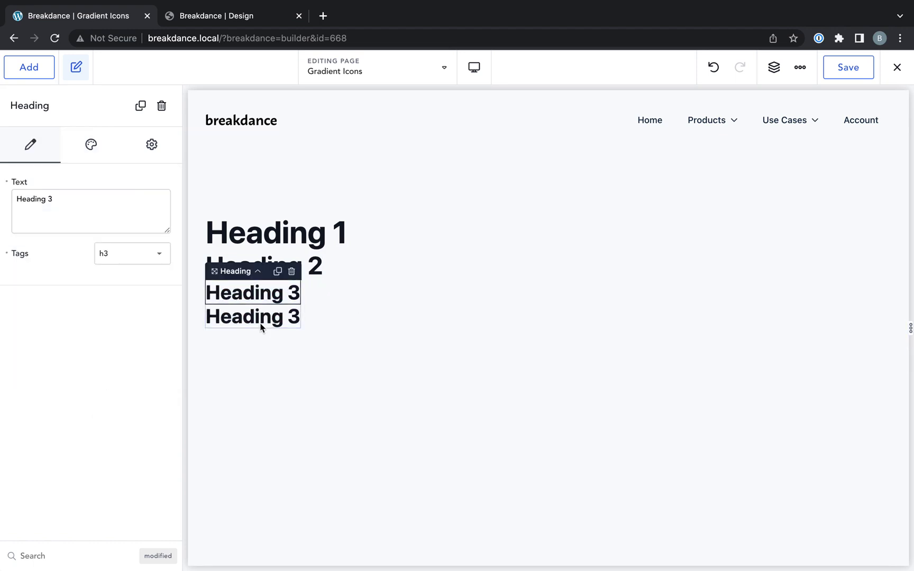
triple_click(260, 323)
text(Heading 4)
click(157, 262)
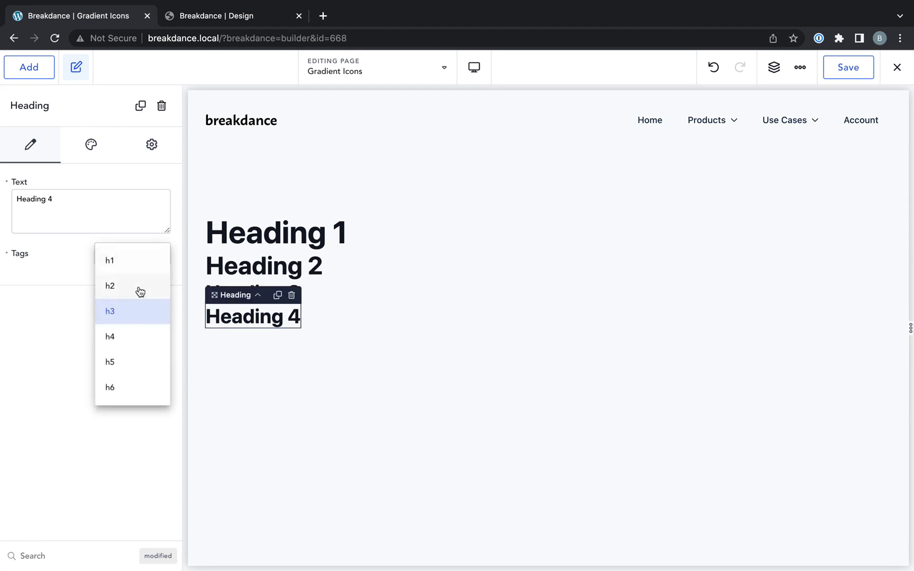
click(135, 338)
Duplicate Heading 4 into 'Heading 5' with the h5 tag.
key(super+d)
click(265, 337)
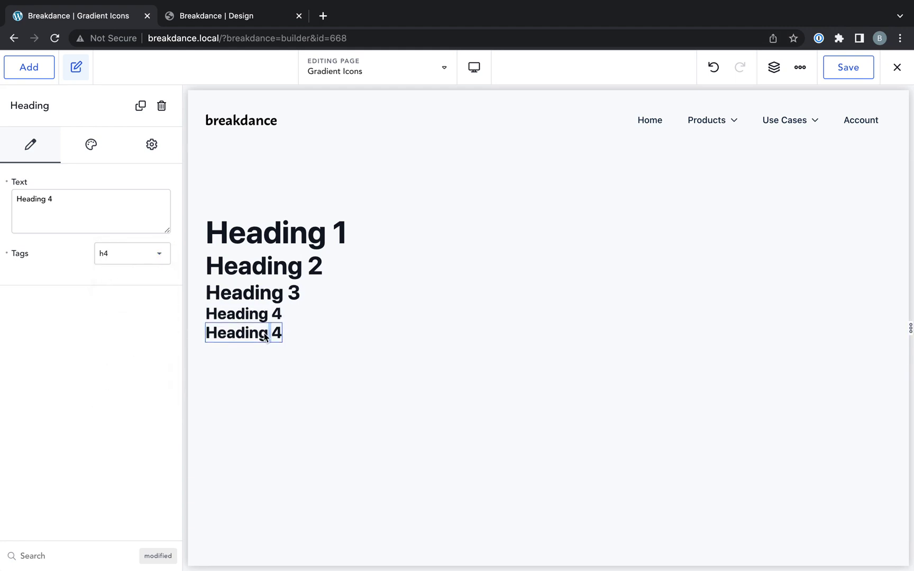
key(BackSpace)
text(5)
click(147, 254)
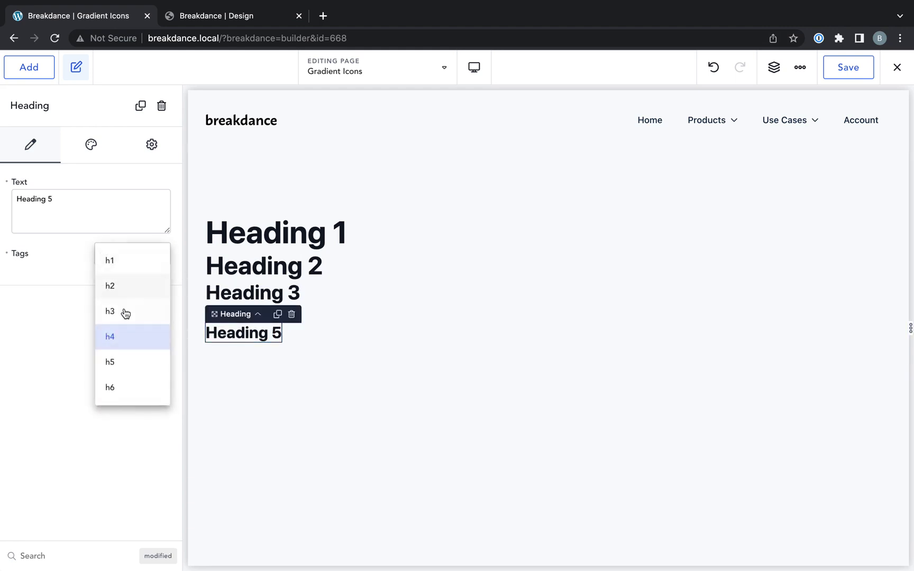
click(123, 362)
Duplicate Heading 5 into 'Heading 6' with the h6 tag.
key(super+d)
triple_click(263, 347)
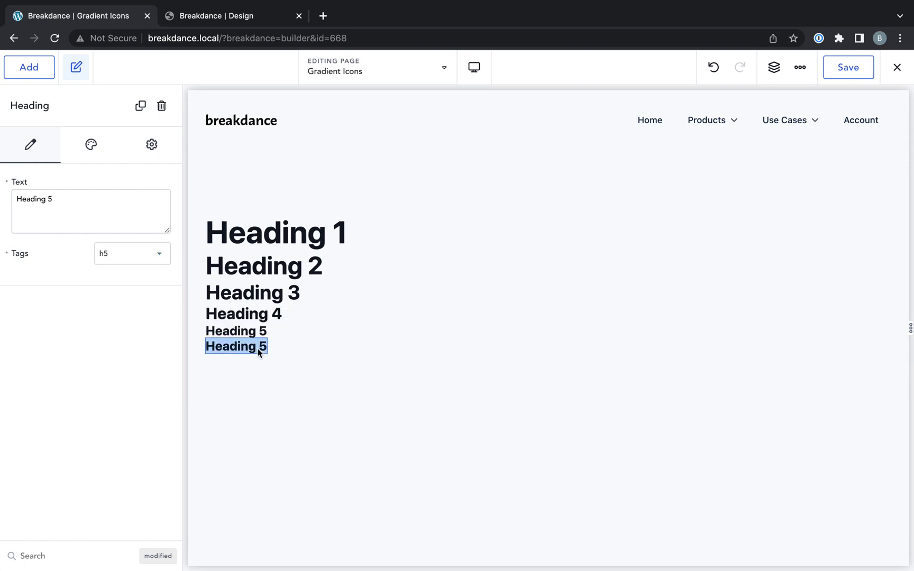
click(266, 347)
key(BackSpace)
text(6)
click(133, 254)
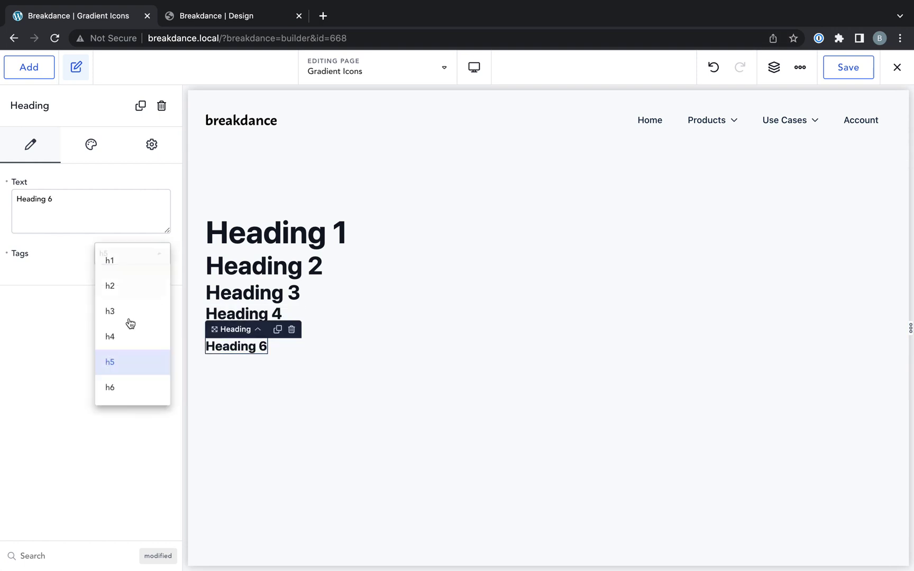
click(124, 394)
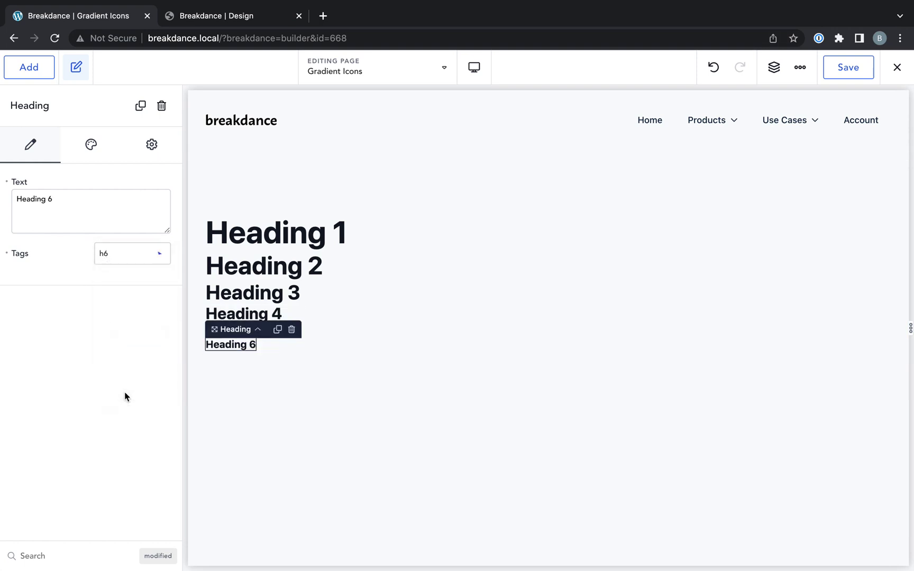
click(247, 238)
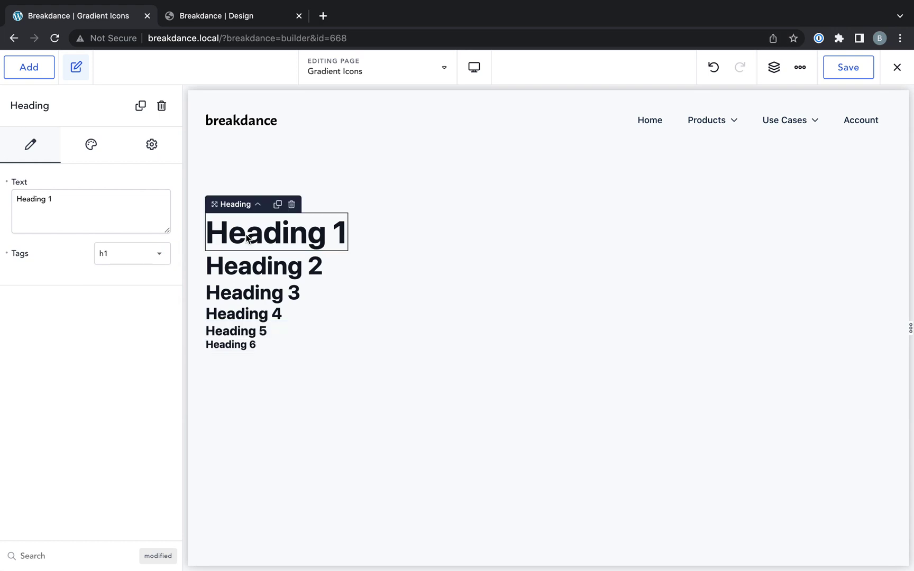
Add a Text element and place it below Heading 6.
click(230, 346)
click(301, 244)
click(27, 71)
text(text)
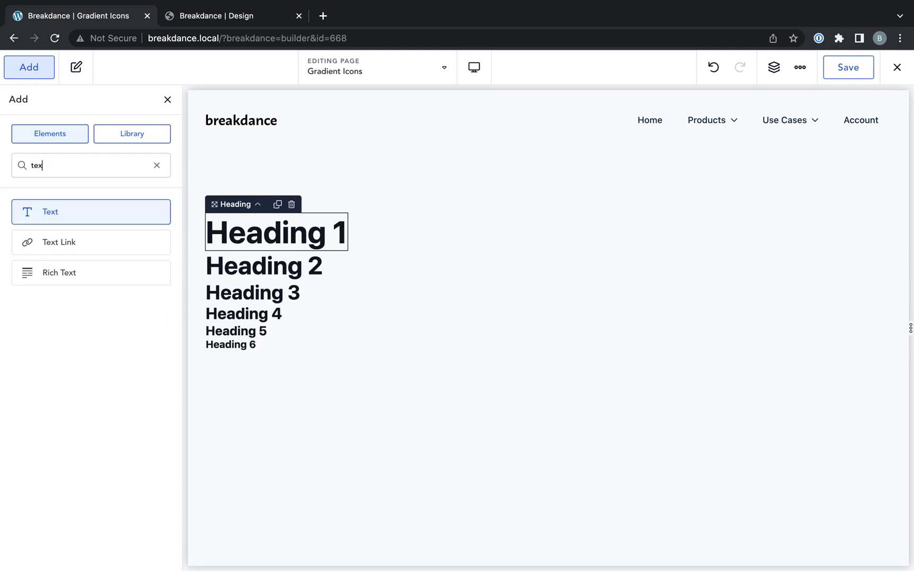
click(76, 211)
drag(250, 260, 253, 376)
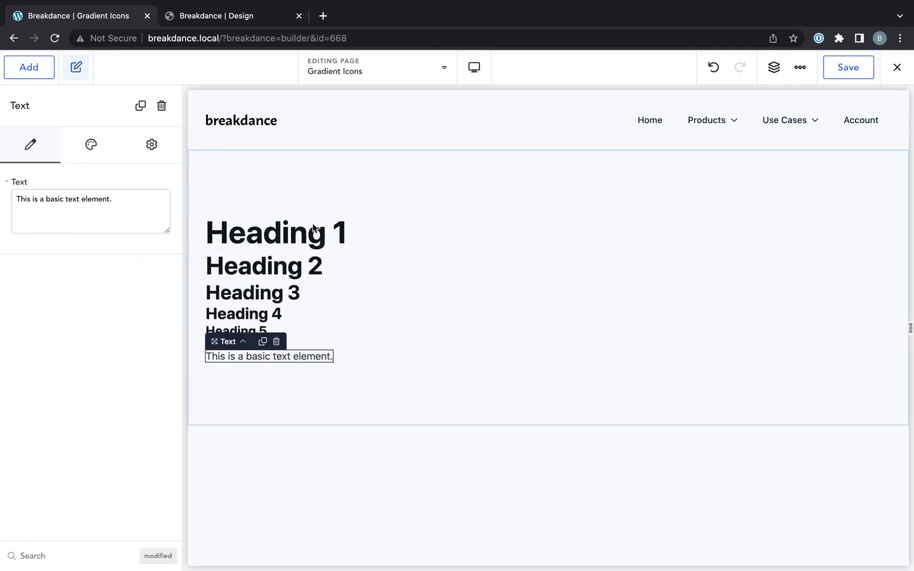
Set the section's layout gap to 20px.
click(438, 219)
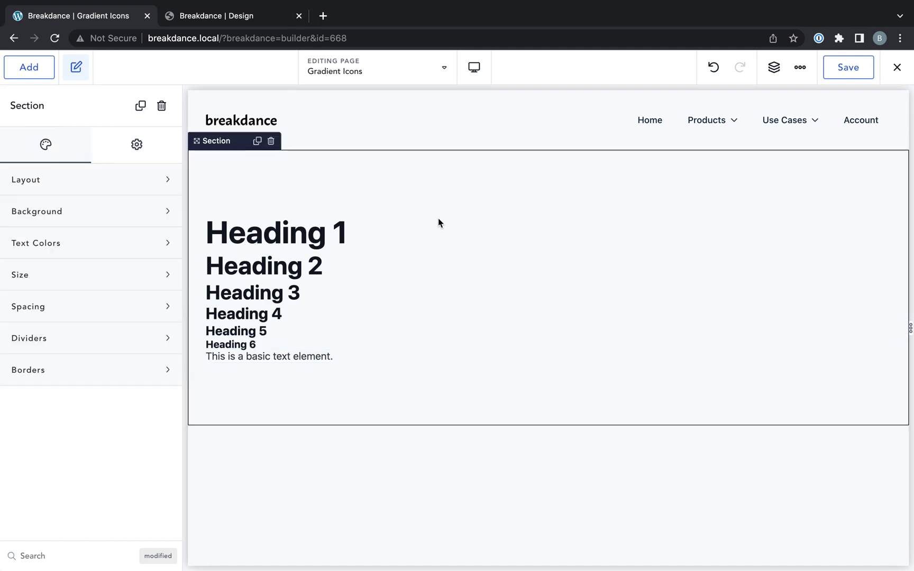
click(89, 179)
click(140, 270)
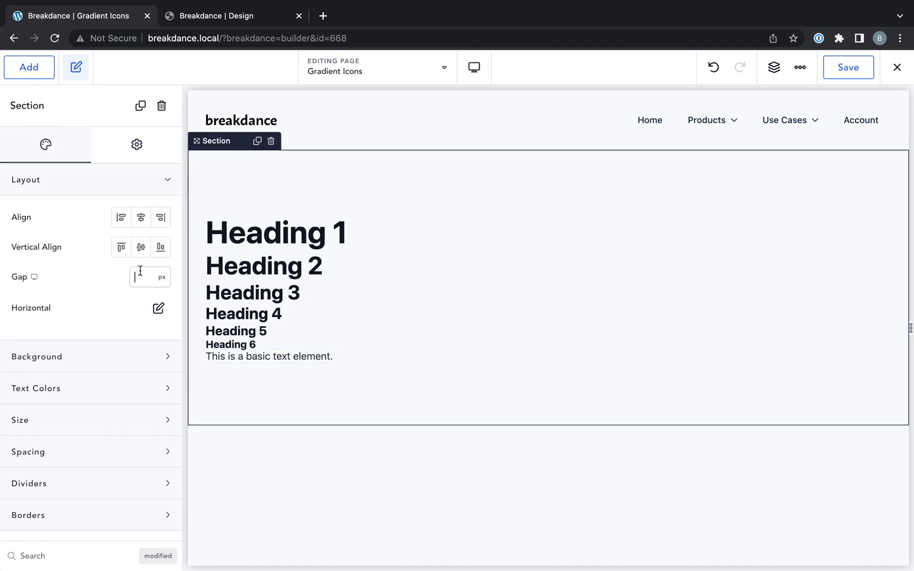
text(20)
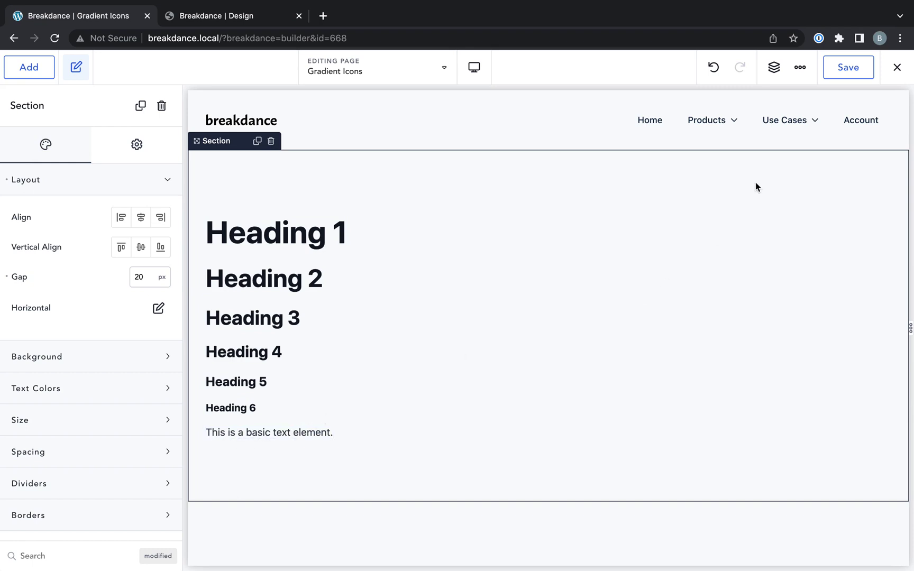
In Global Settings > Typography, adjust the heading Ratio, finally settling on 1.6.
click(802, 68)
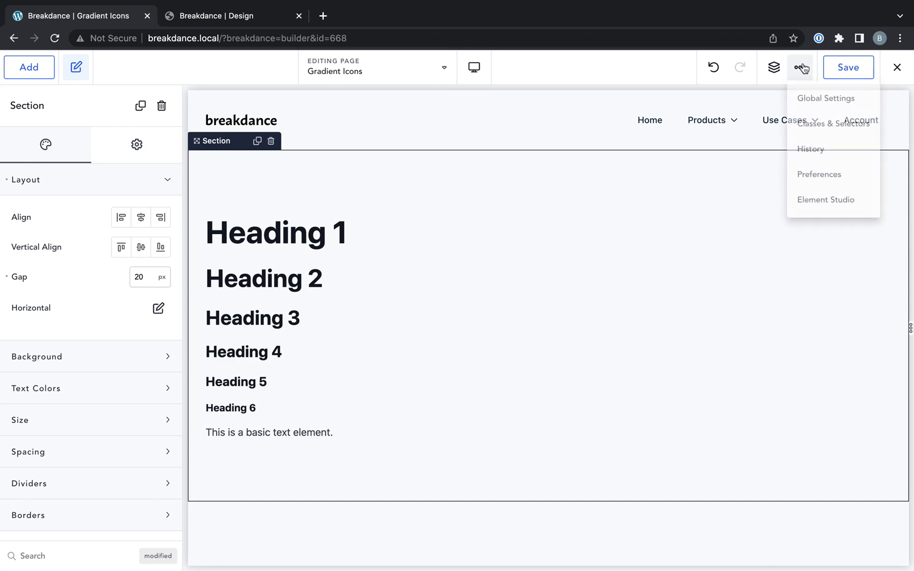
click(823, 105)
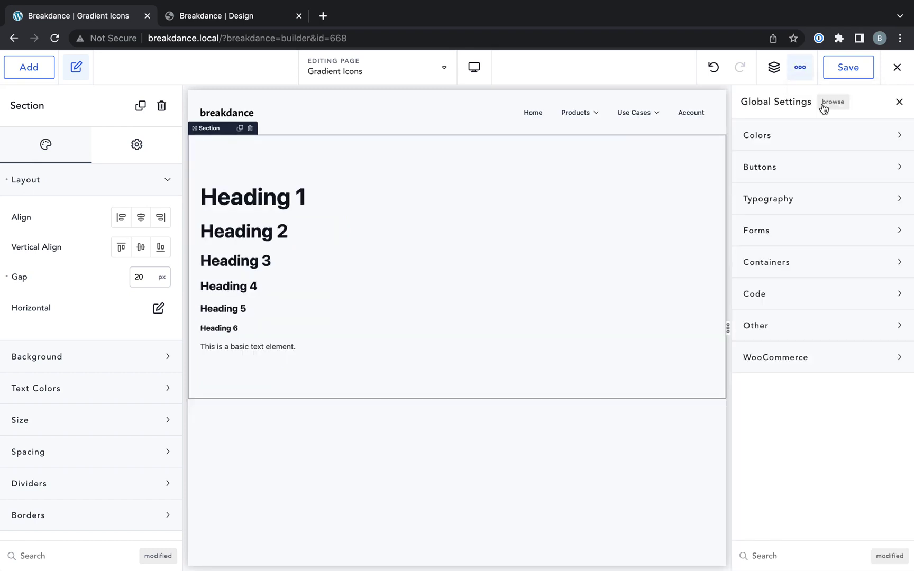
click(769, 201)
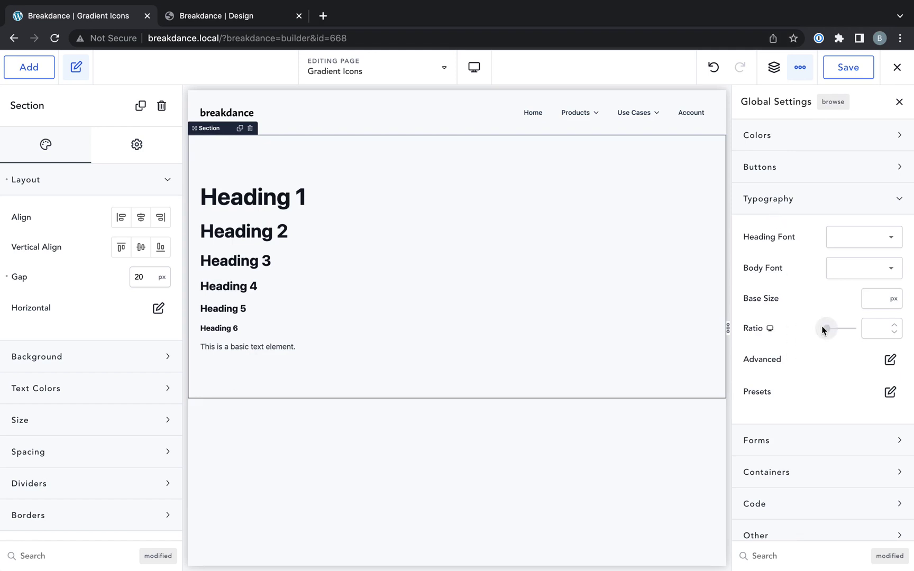
mouse_move(820, 326)
mouse_down()
mouse_move(852, 327)
mouse_move(809, 329)
mouse_up()
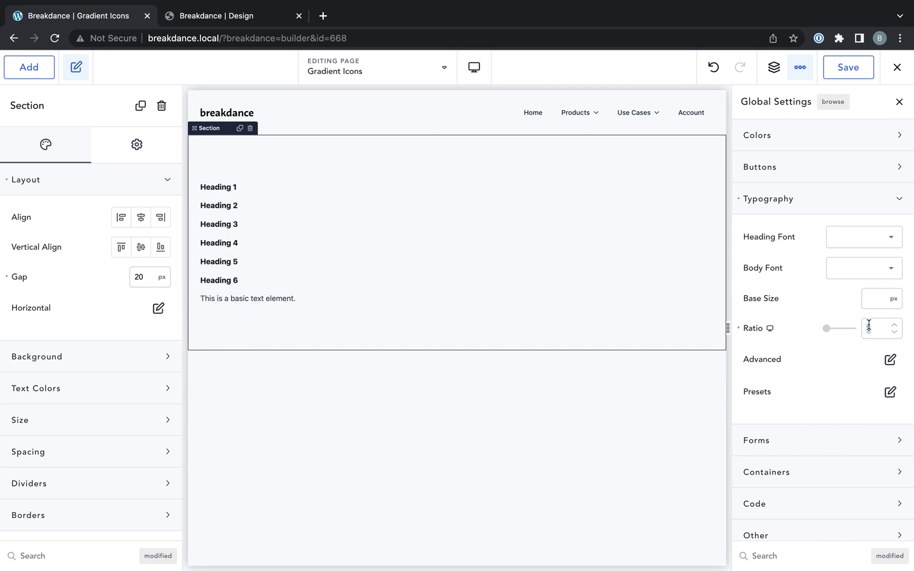
text(2)
scroll(557, 377, down, 10)
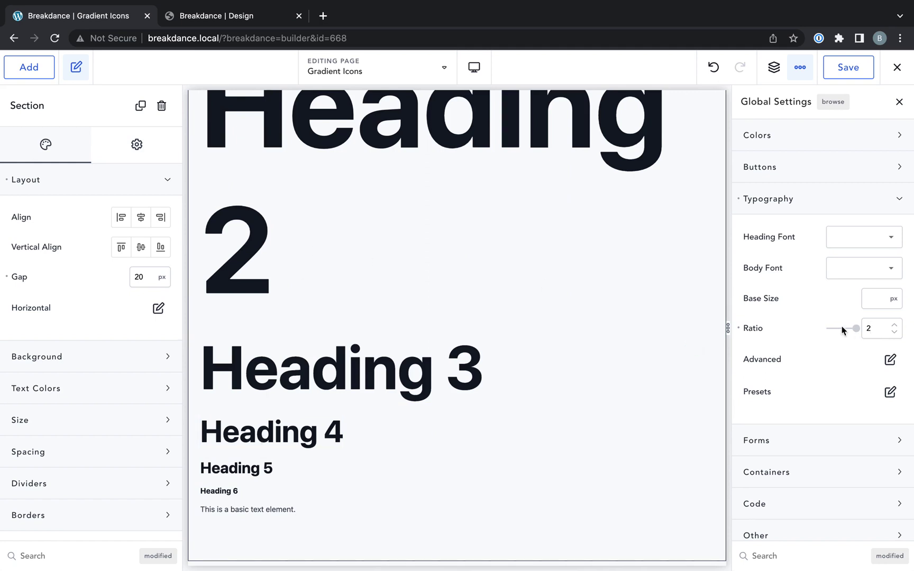
mouse_move(853, 328)
mouse_down()
mouse_move(798, 333)
mouse_move(838, 331)
mouse_up()
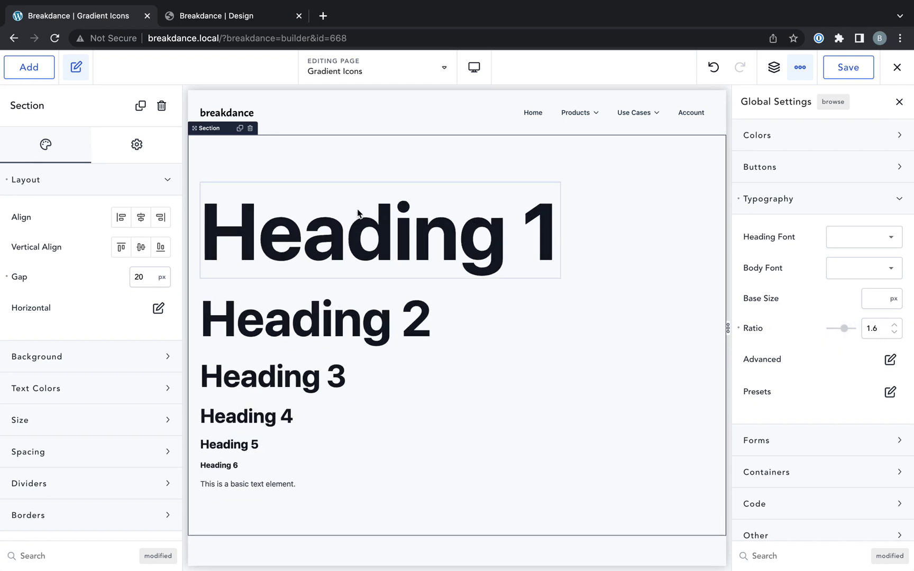
Preview the page at phone portrait width.
click(262, 490)
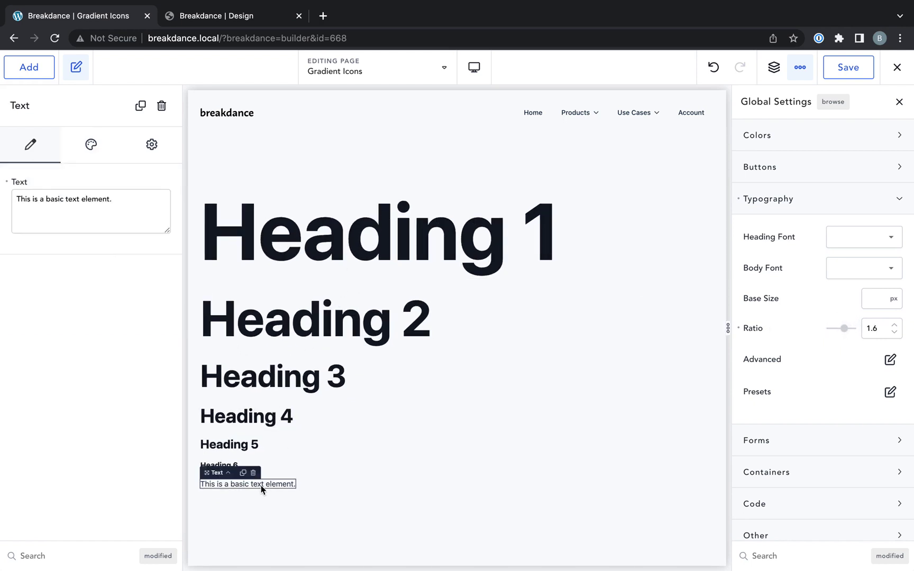
click(376, 213)
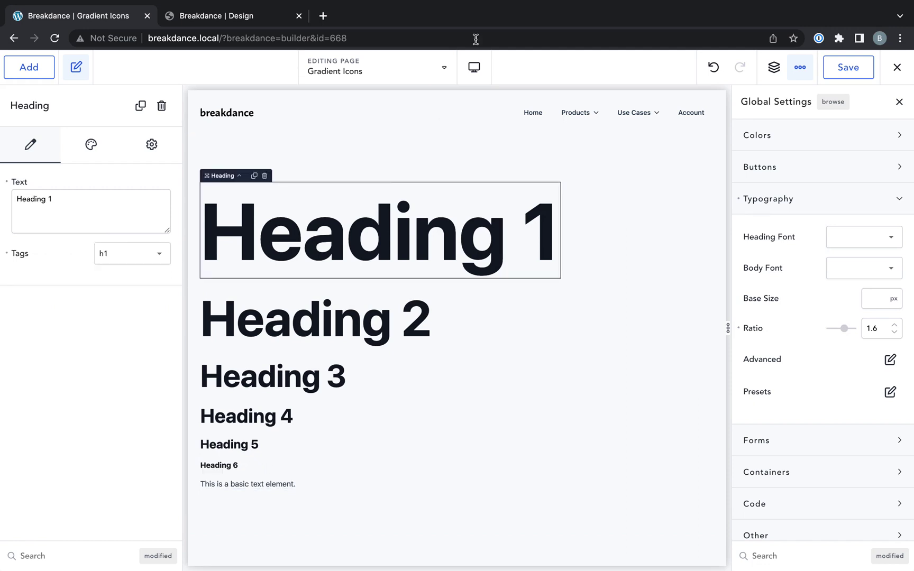
click(474, 66)
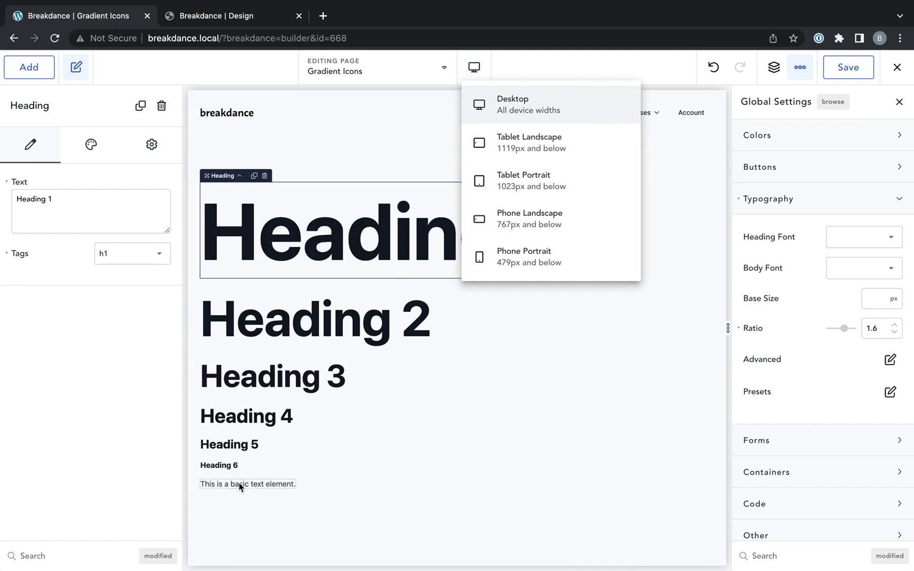
click(529, 259)
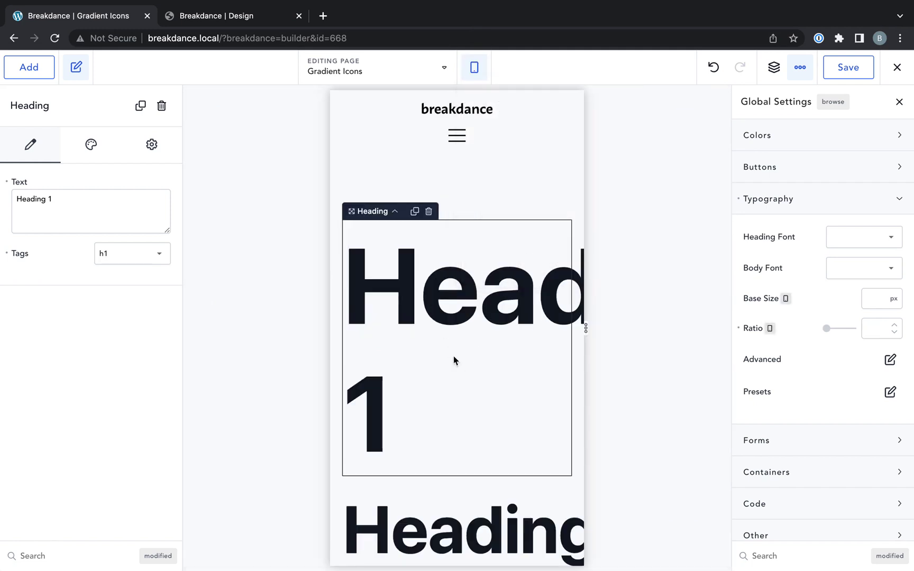
Set the phone portrait breakpoint's heading Ratio to 1.2.
click(770, 329)
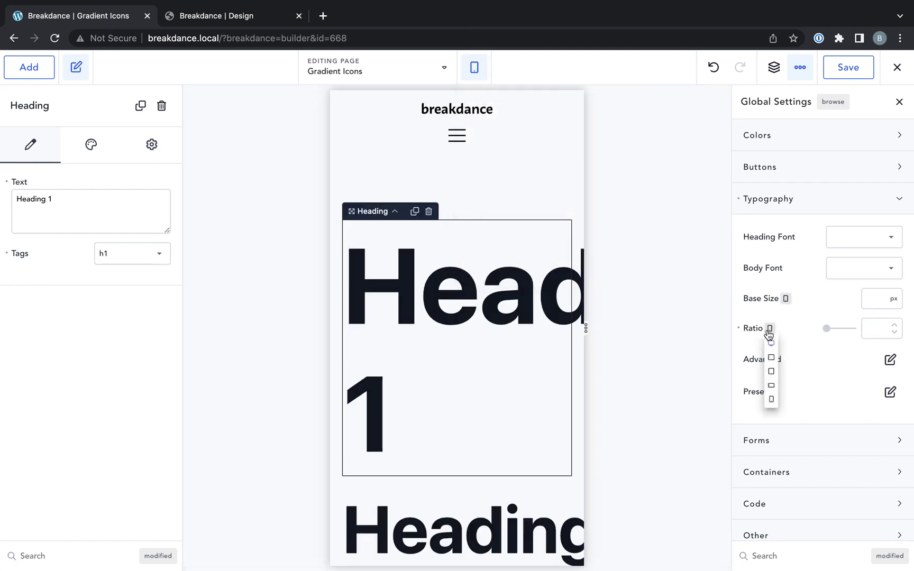
click(770, 344)
click(771, 329)
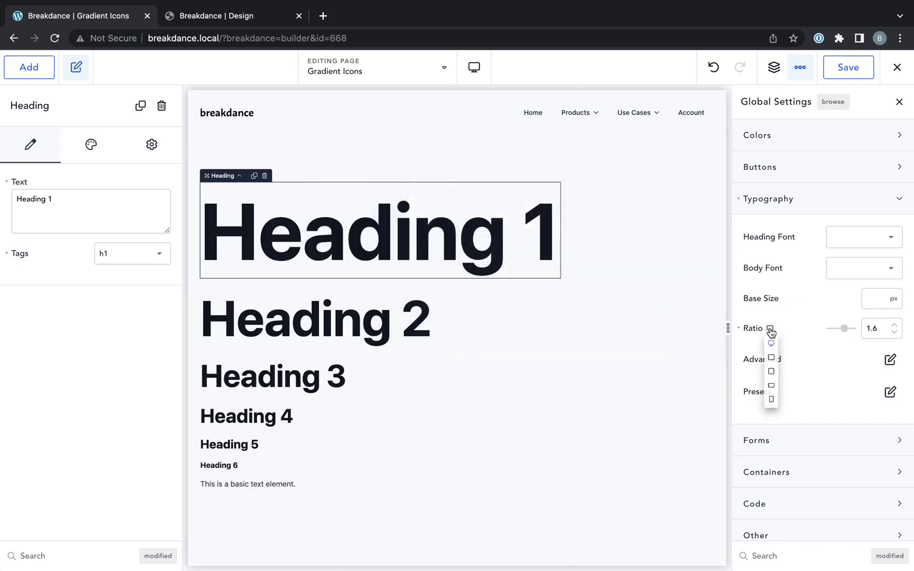
click(771, 400)
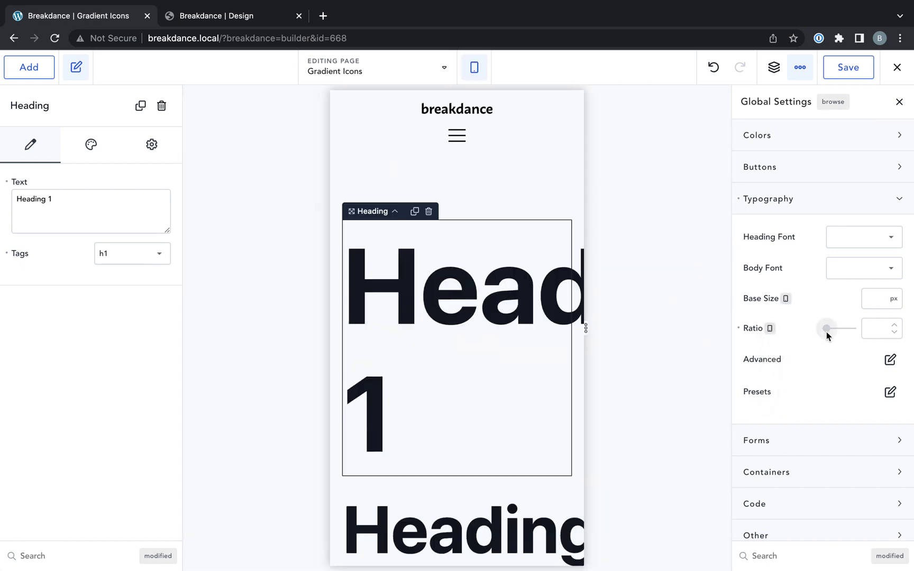
drag(828, 332, 836, 329)
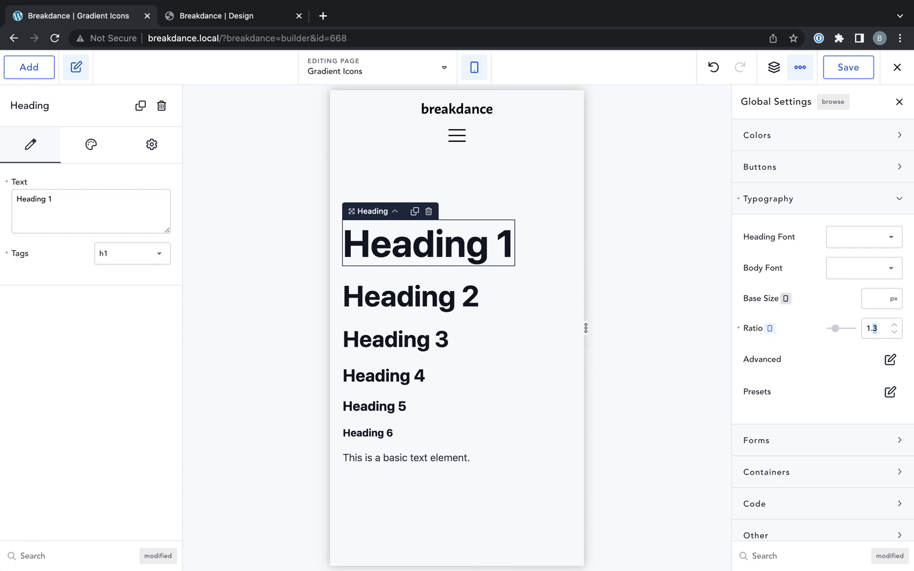
key(Down)
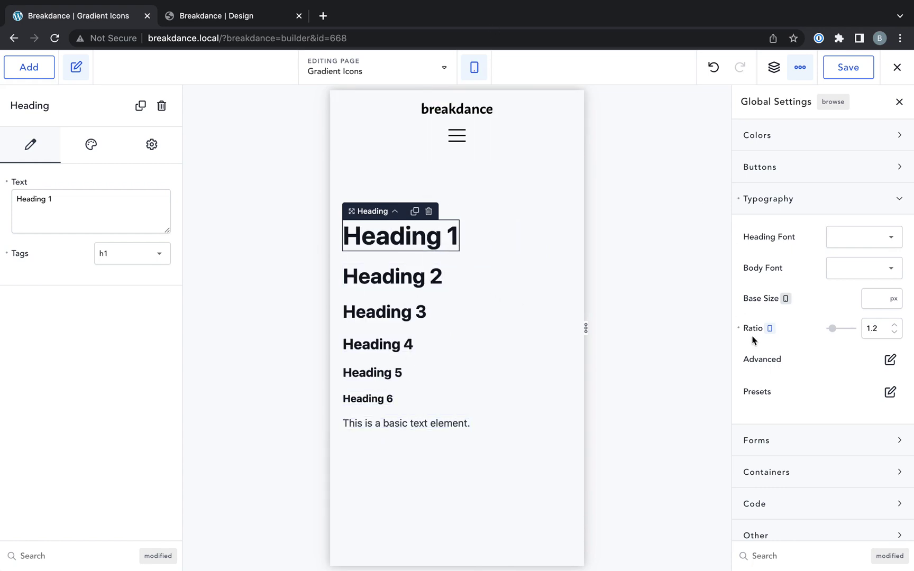
click(770, 328)
Set the Ratio to 1.5 for tablet landscape, 1.4 for tablet portrait, 1.3 for phone landscape.
click(774, 351)
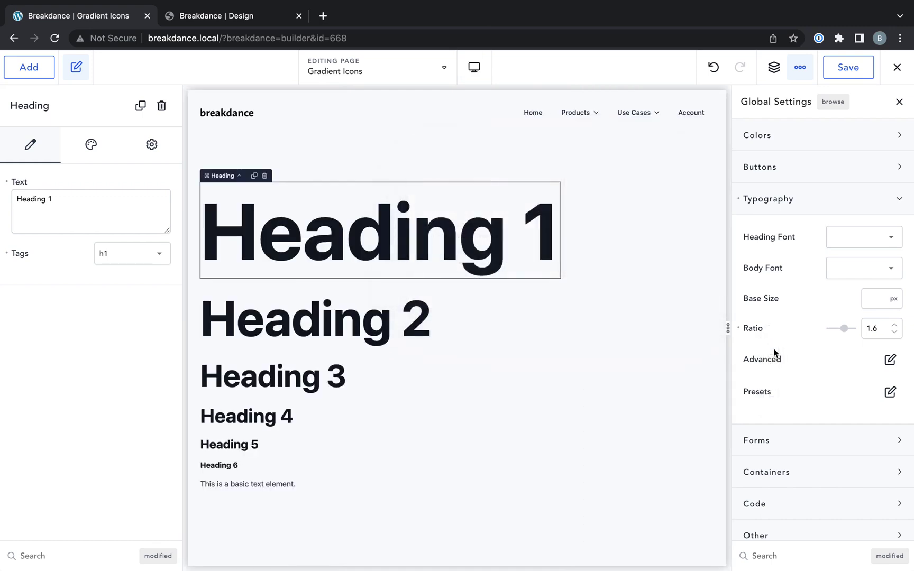
click(771, 328)
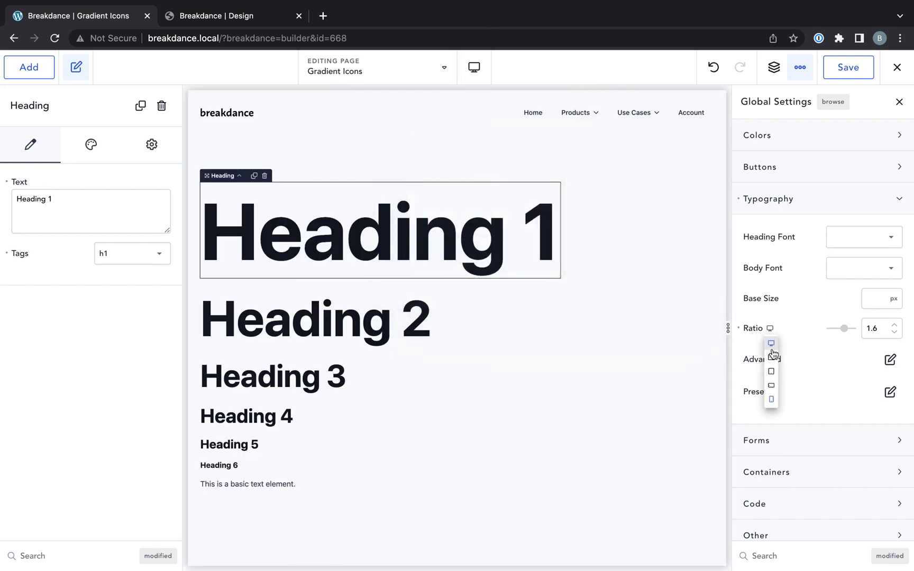
click(772, 357)
text(1.5)
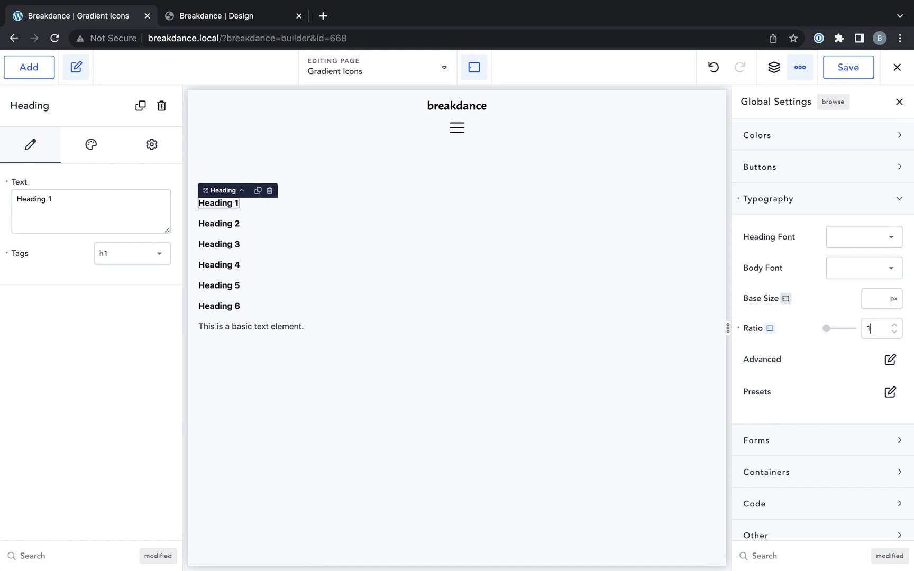
click(770, 327)
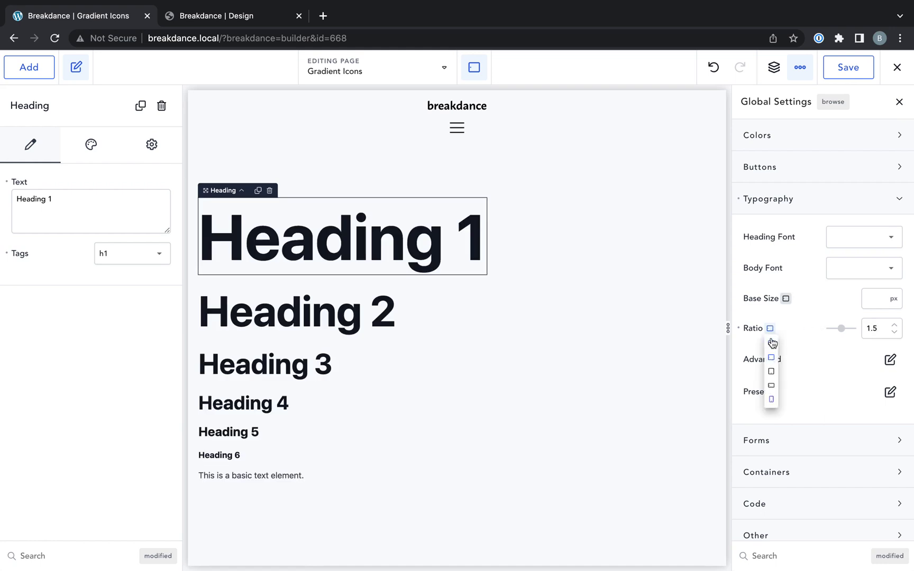
click(771, 372)
click(867, 328)
text(1.4)
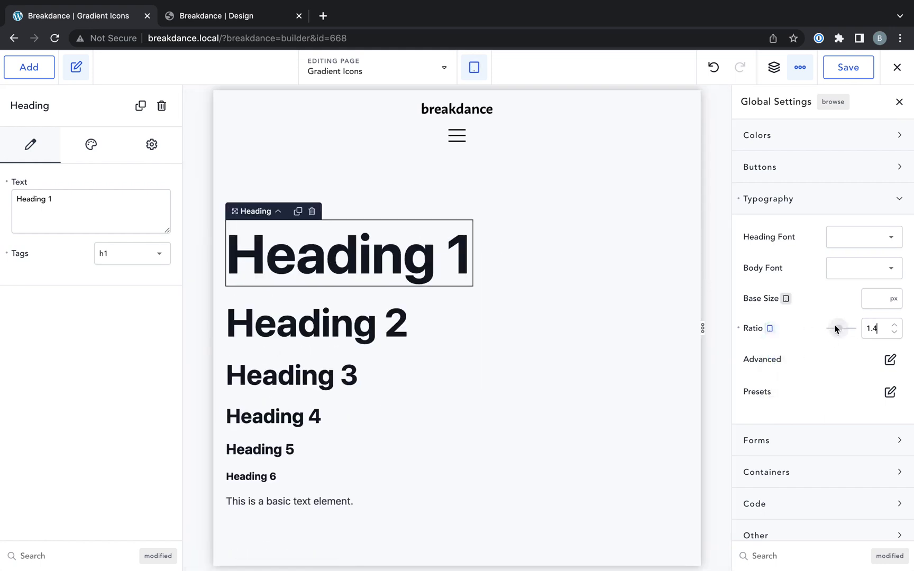
click(770, 328)
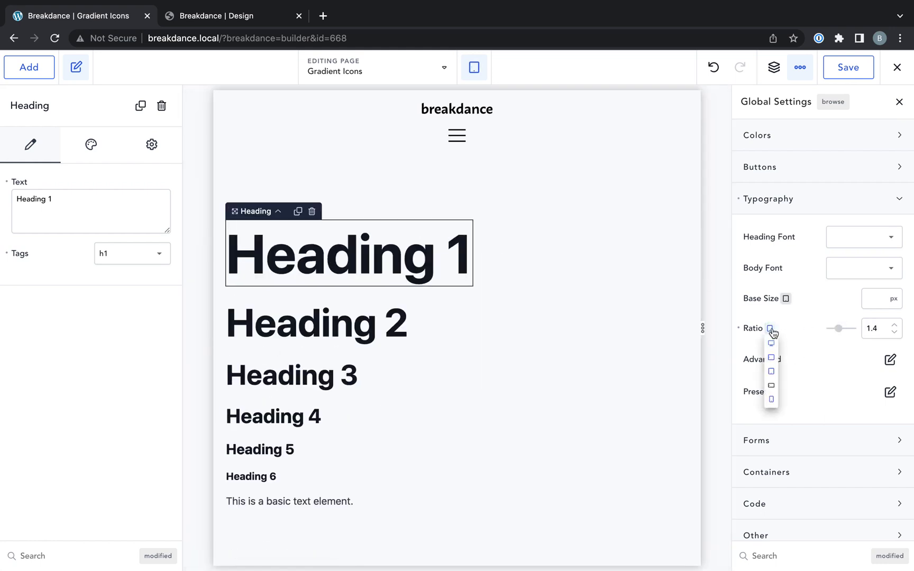
click(771, 385)
text(1.3)
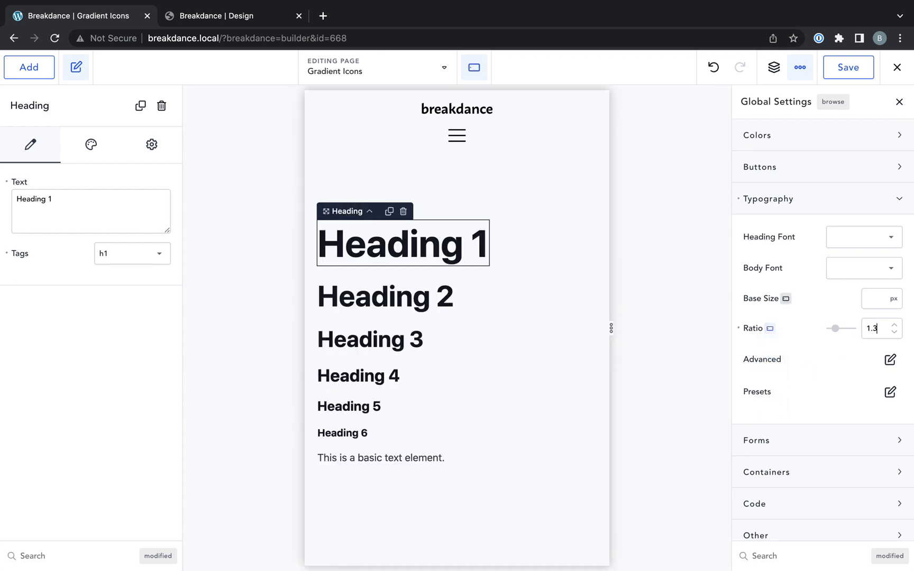
Check each breakpoint's ratio (1.6, 1.5, 1.4, 1.3, 1.2) and return to desktop.
click(770, 329)
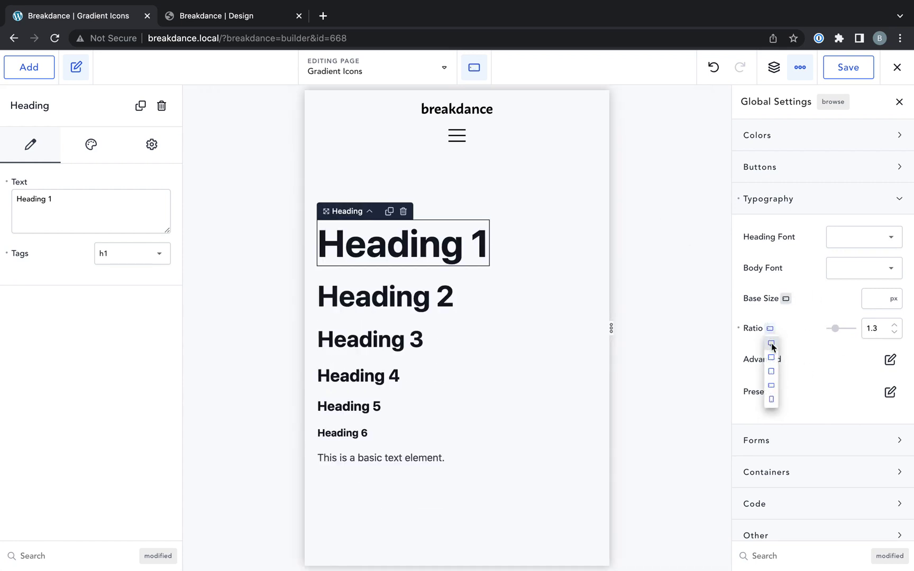
click(771, 347)
click(771, 329)
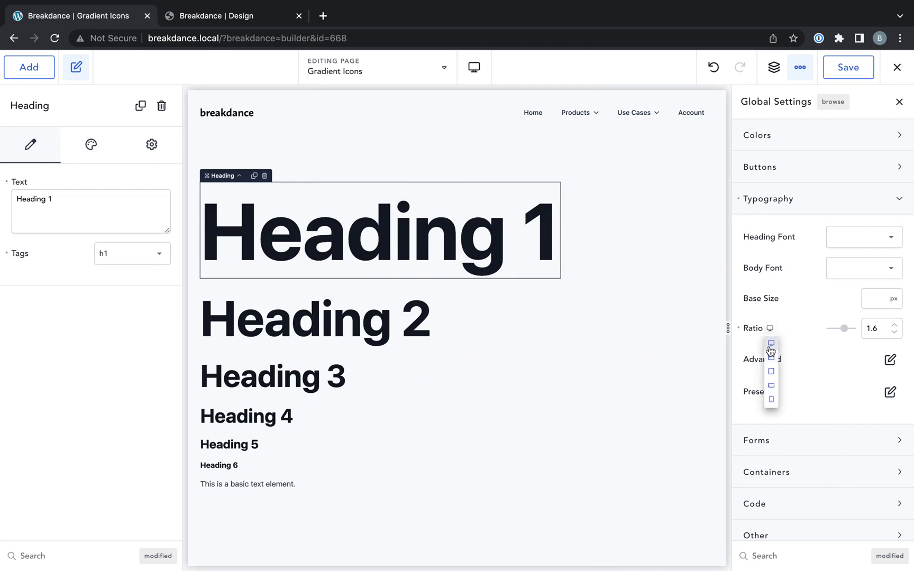
click(771, 358)
click(770, 329)
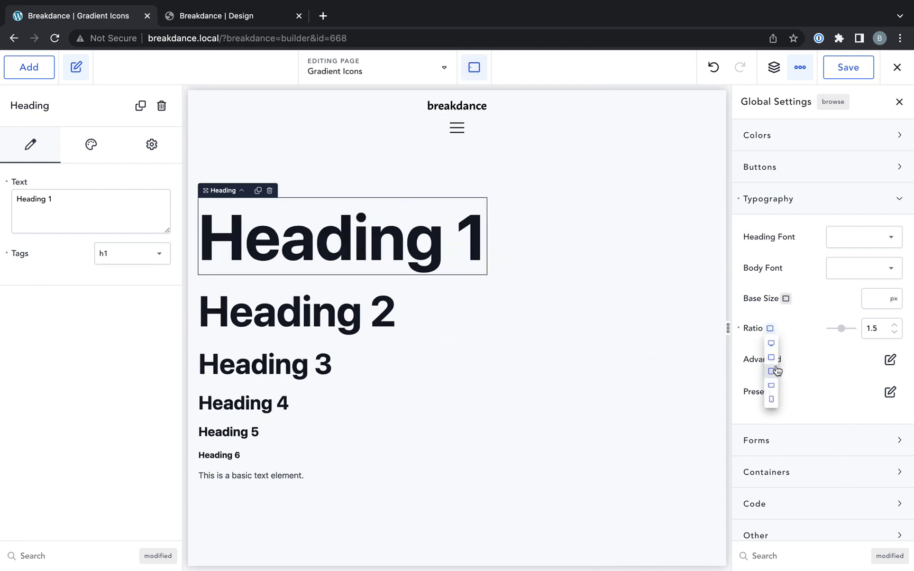
click(776, 370)
click(770, 329)
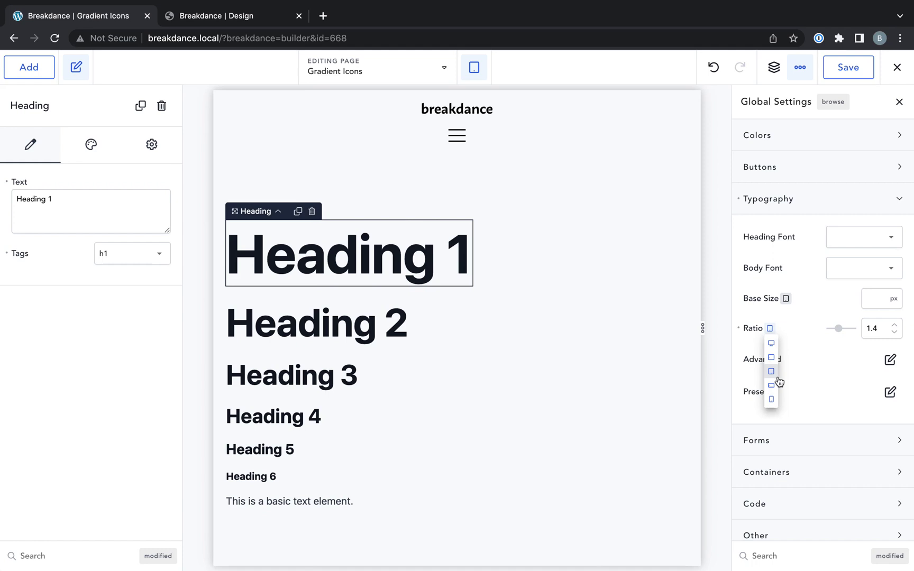
click(771, 385)
click(770, 329)
click(771, 399)
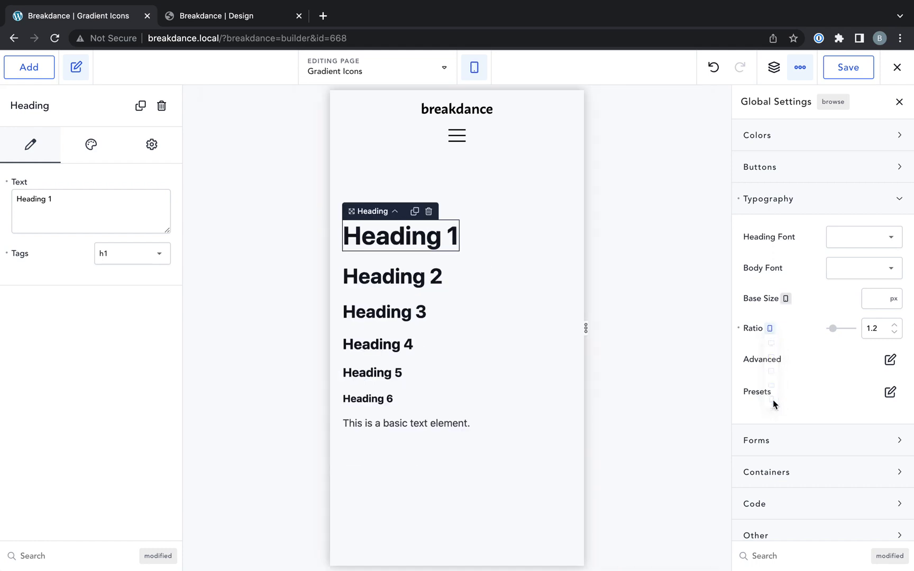
click(771, 329)
click(776, 345)
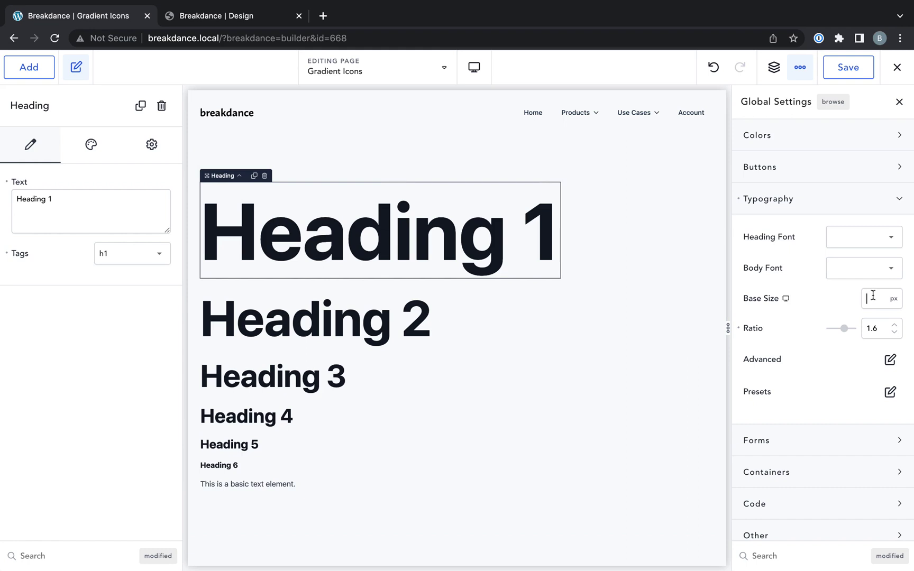
Set the desktop typography Base Size to 20 px.
text(20)
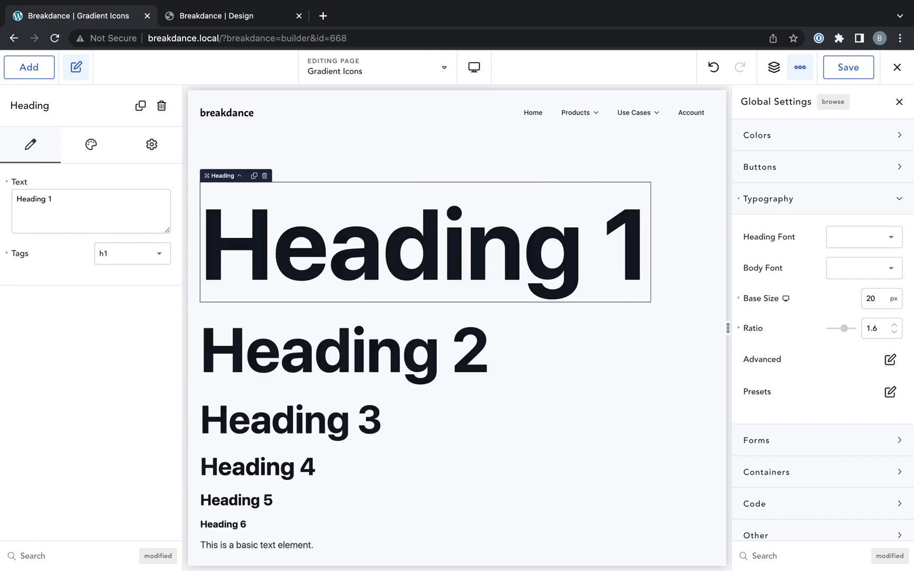
key(BackSpace)
text(3)
scroll(572, 332, down, 4)
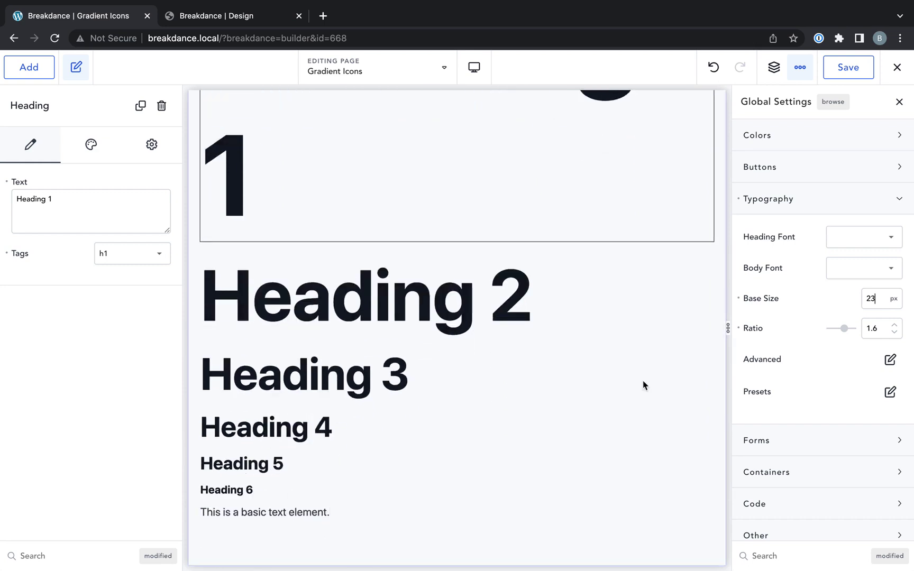
click(874, 299)
double_click(876, 302)
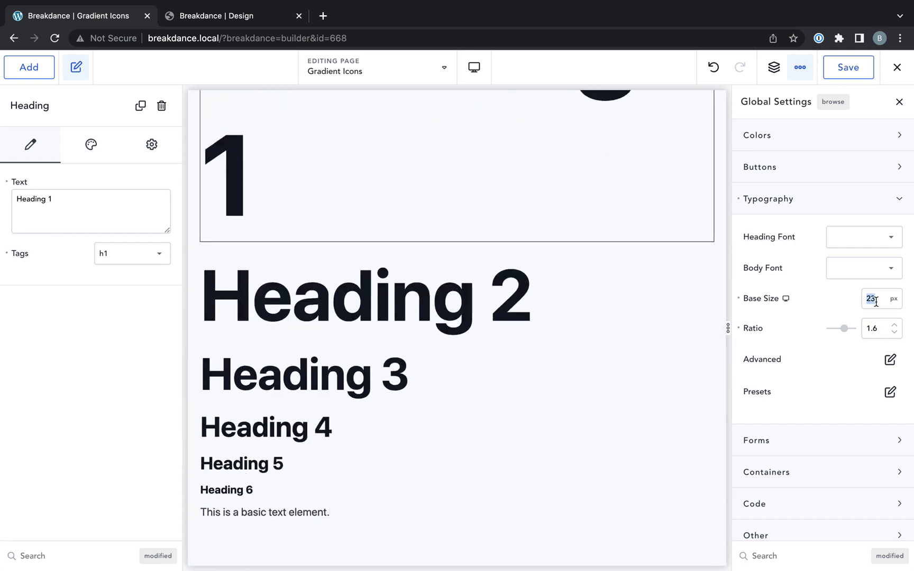
text(20)
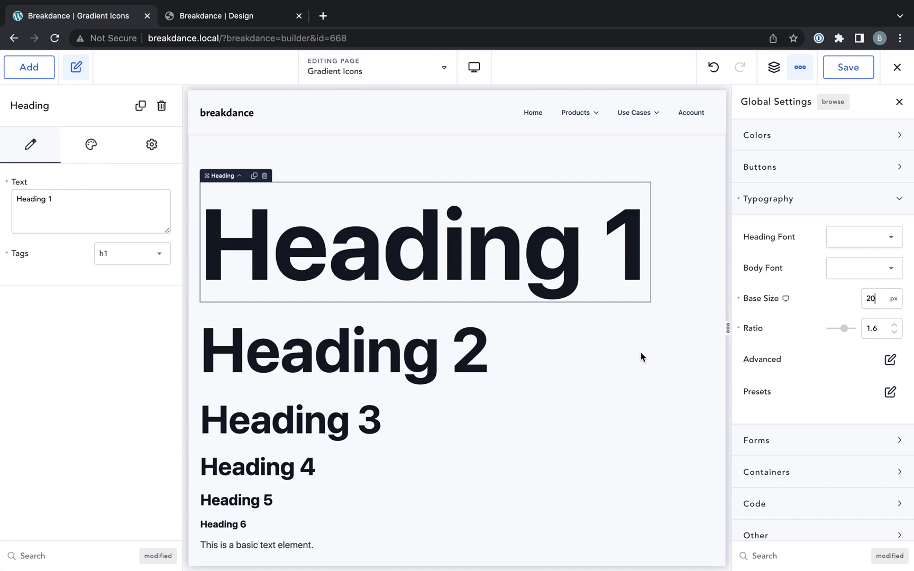
scroll(640, 353, down, 1)
Set Base Size to 18 px on tablet portrait and 16 px on phone portrait.
click(786, 300)
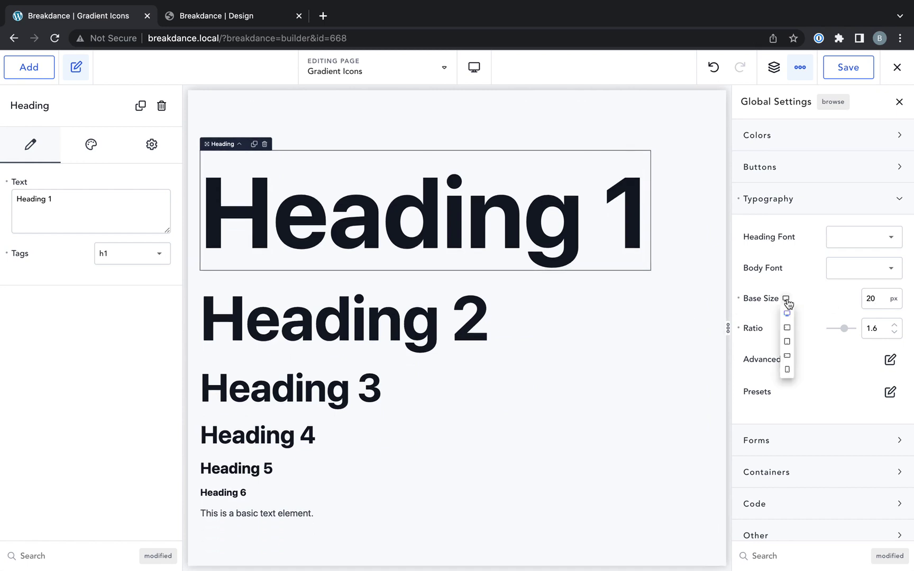
click(788, 342)
click(878, 300)
text(18)
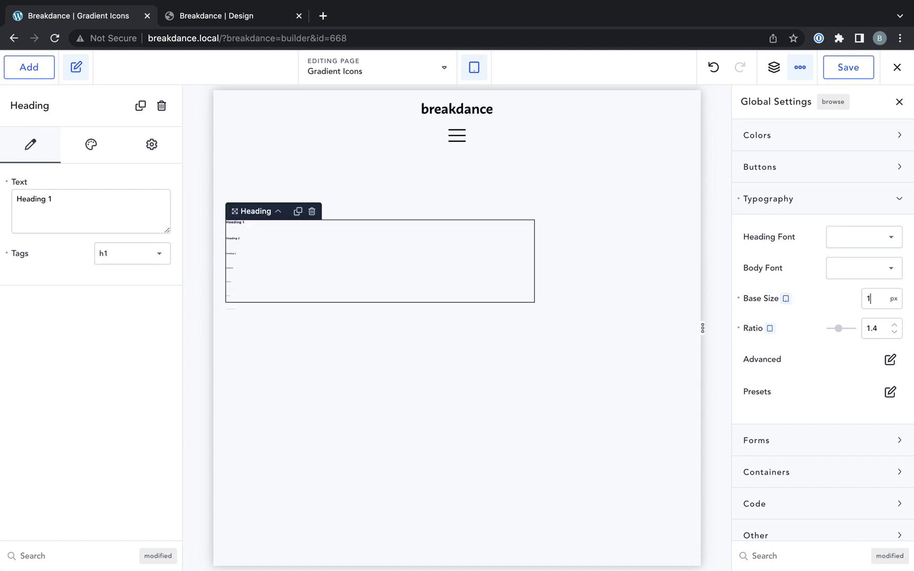
click(787, 300)
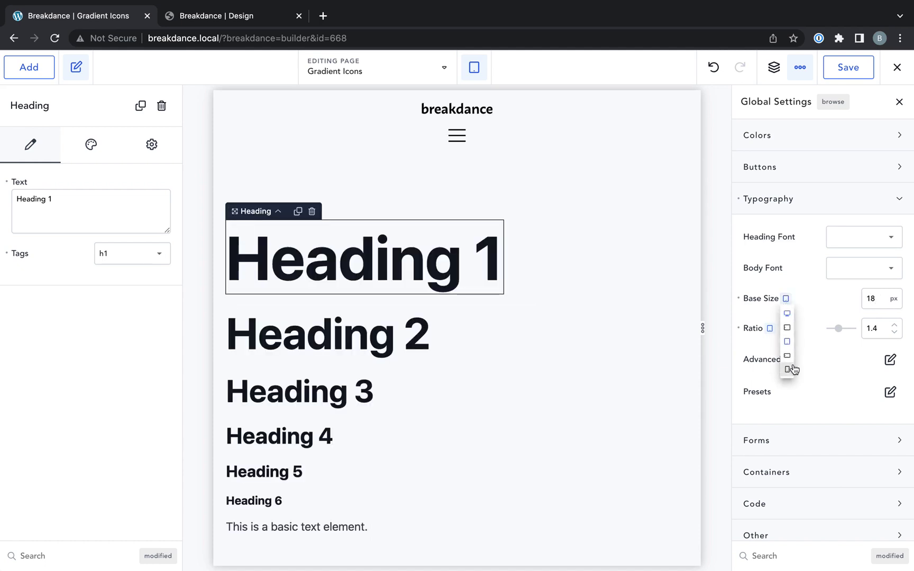
click(792, 369)
text(16)
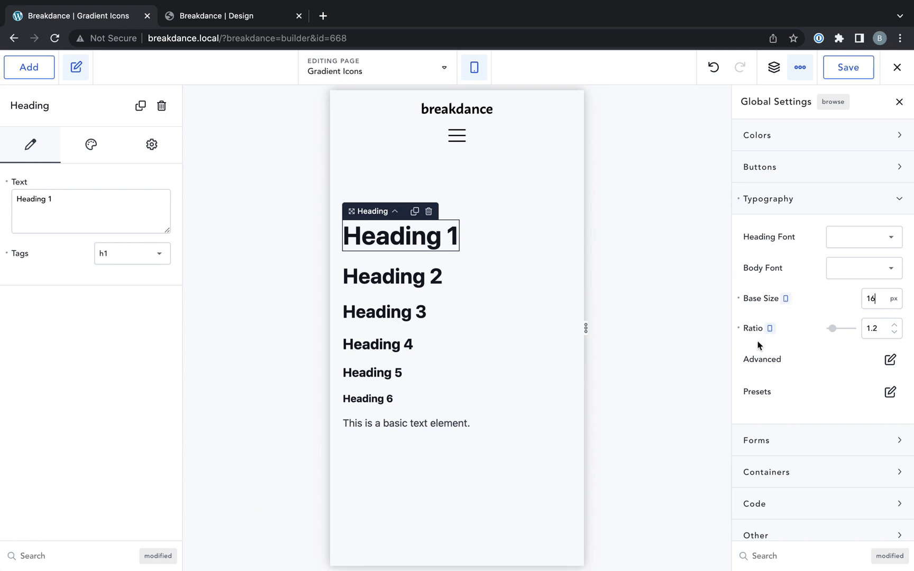
Compare the phone portrait heading sizes with desktop, ending on the desktop breakpoint.
click(787, 300)
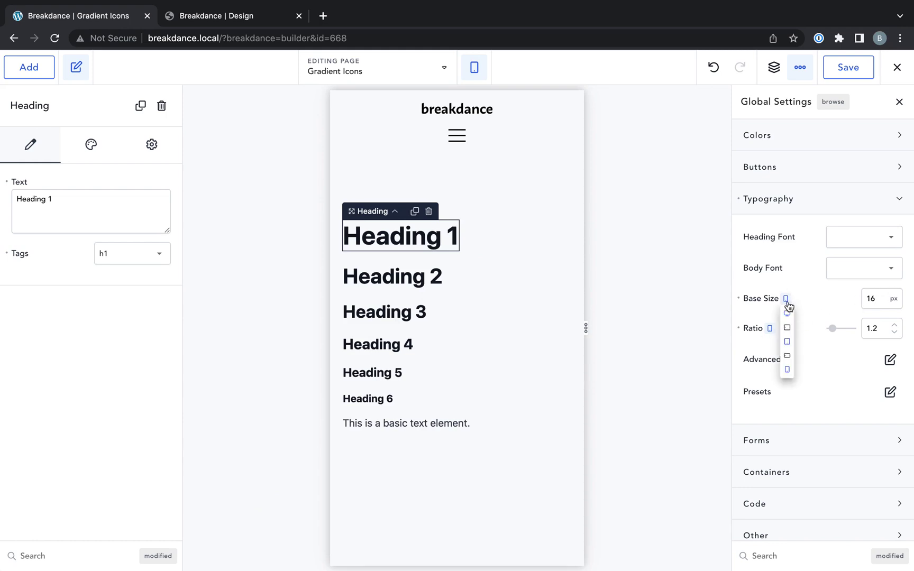
click(787, 313)
scroll(593, 424, down, 1)
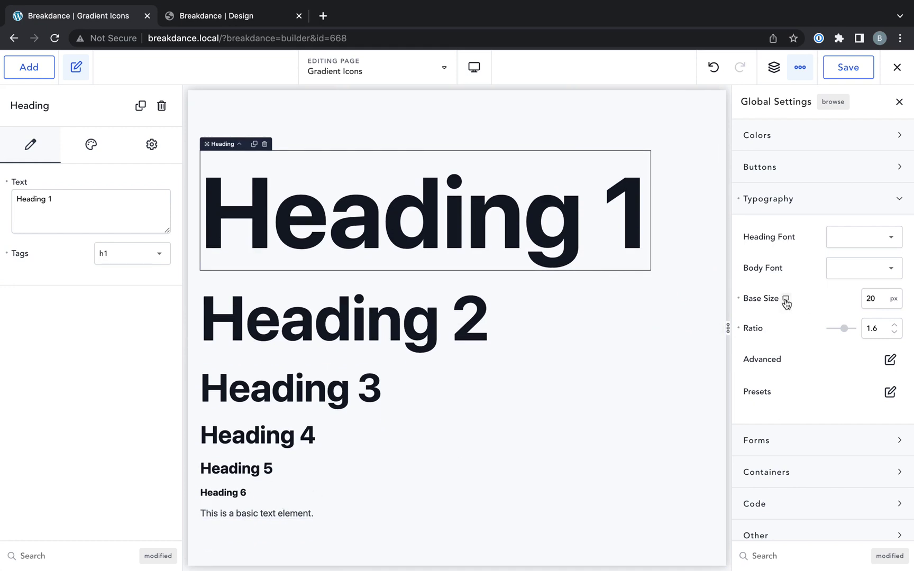
click(786, 300)
click(788, 372)
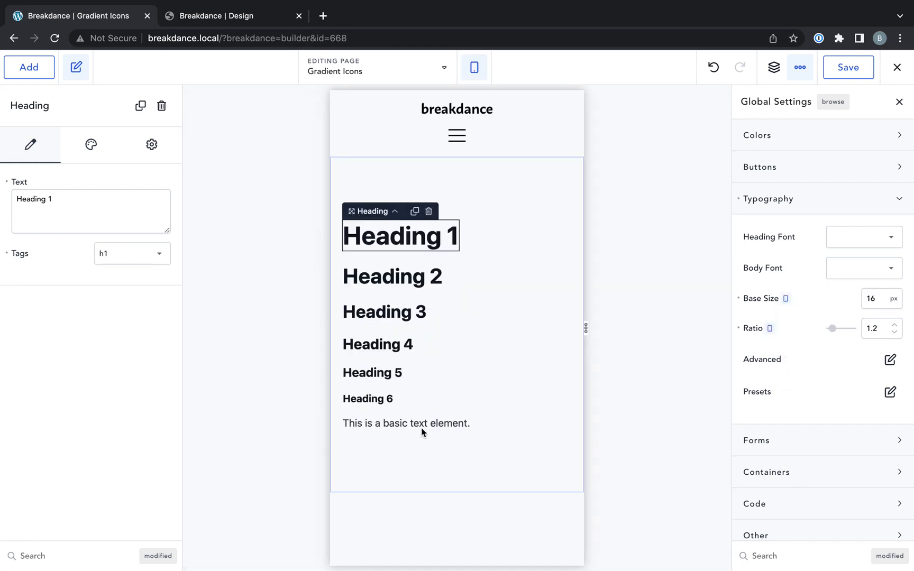
click(786, 301)
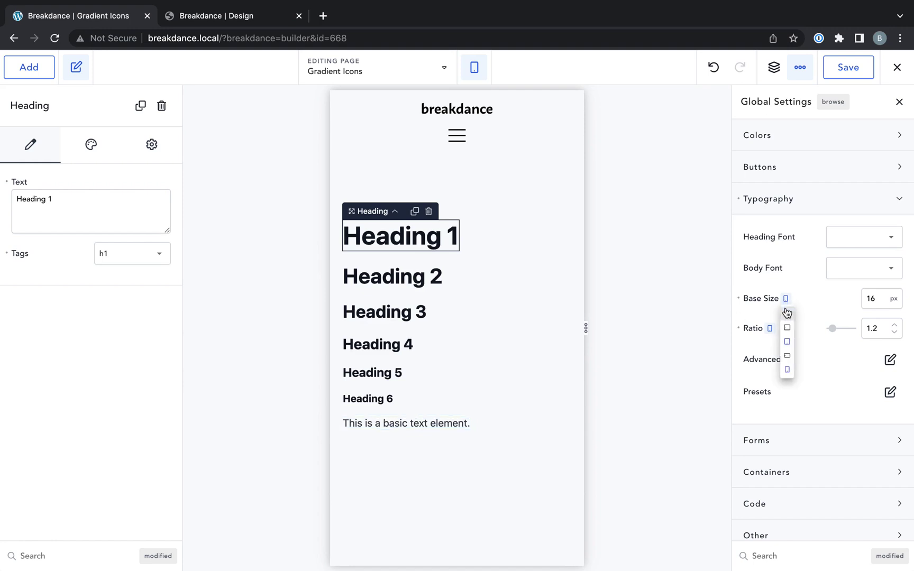
click(787, 314)
scroll(397, 444, down, 1)
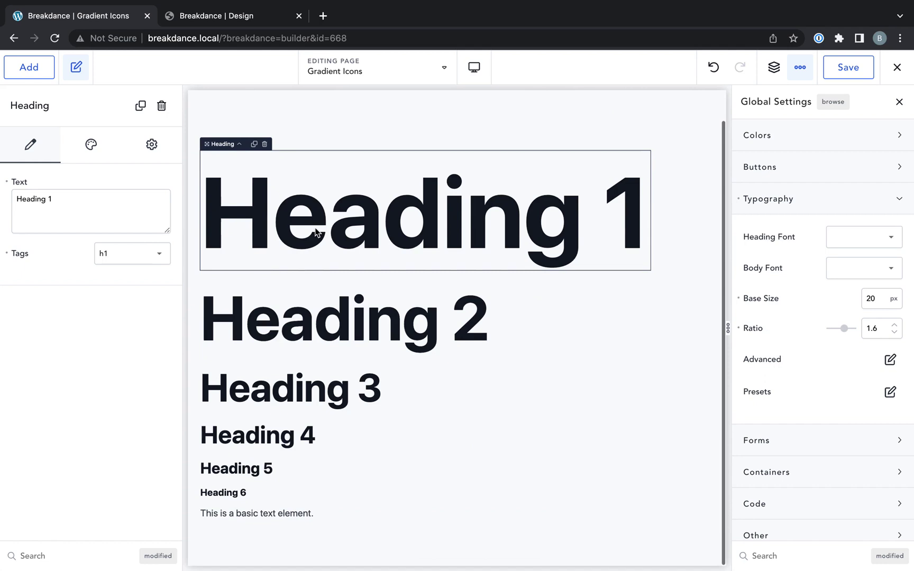
click(800, 77)
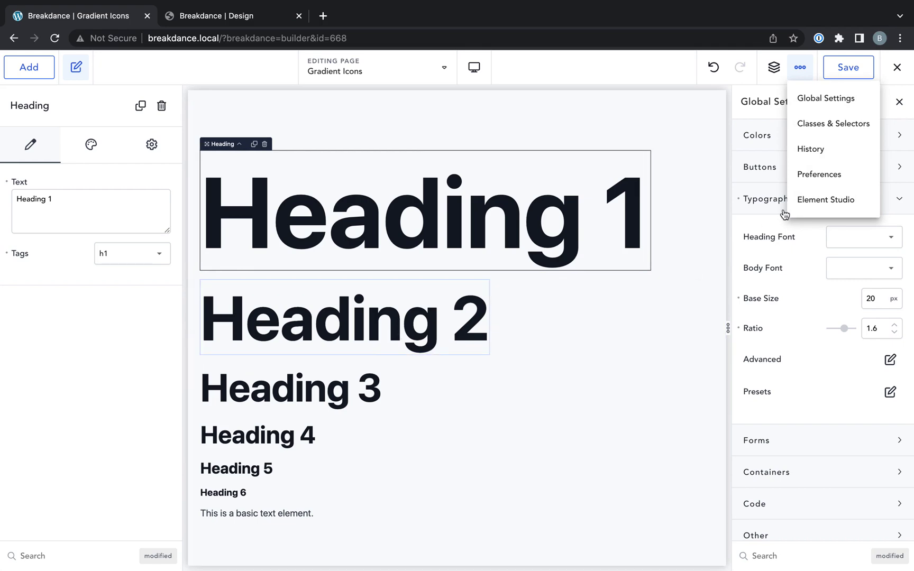
click(812, 174)
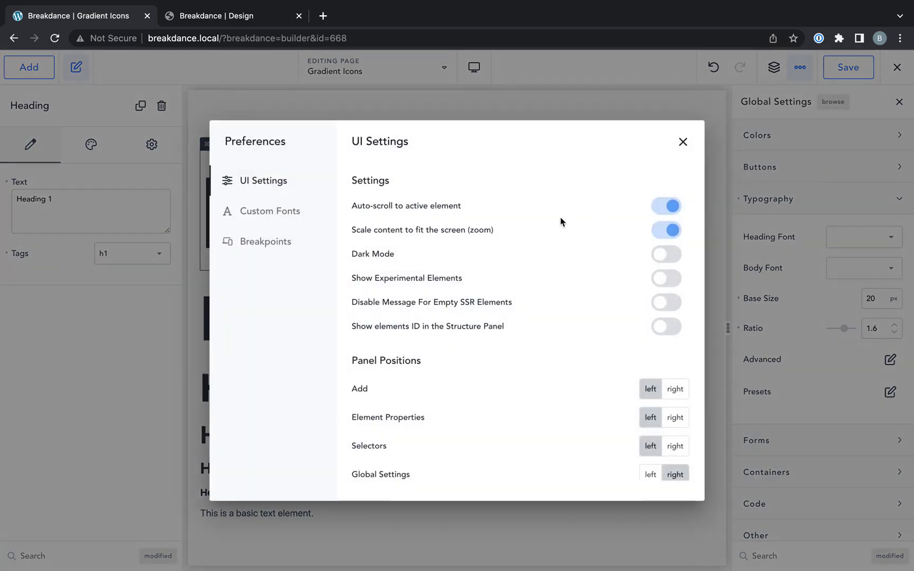
click(452, 237)
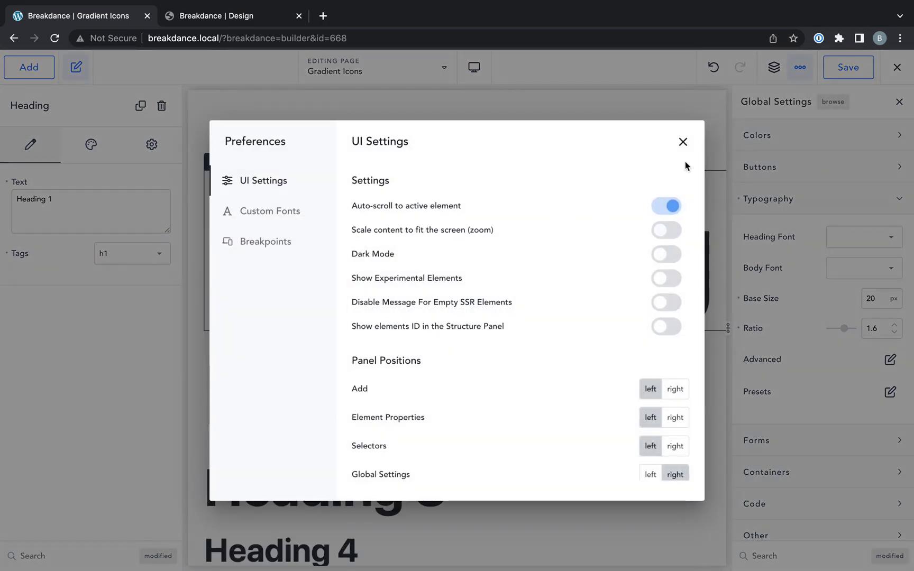
click(683, 142)
scroll(516, 365, down, 3)
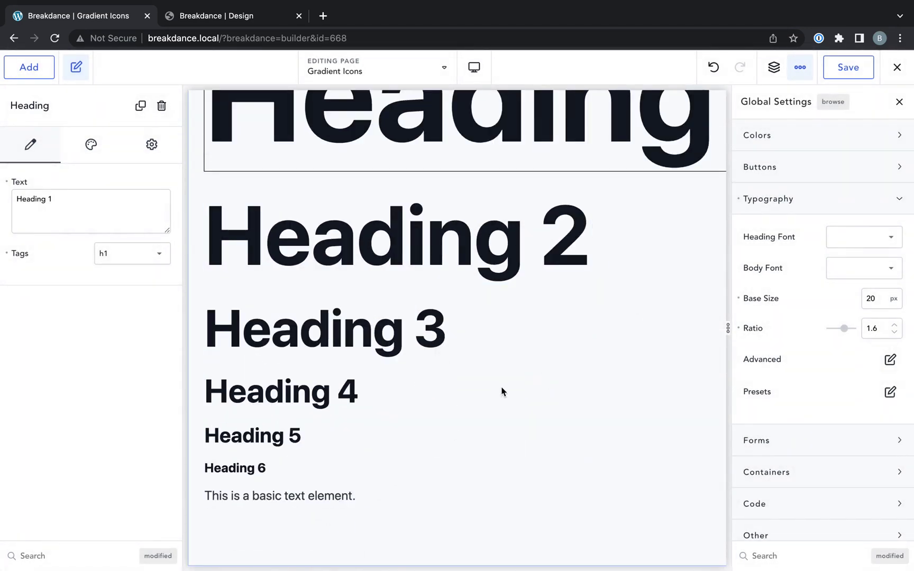
scroll(528, 370, up, 4)
scroll(595, 285, right, 3)
scroll(595, 286, left, 3)
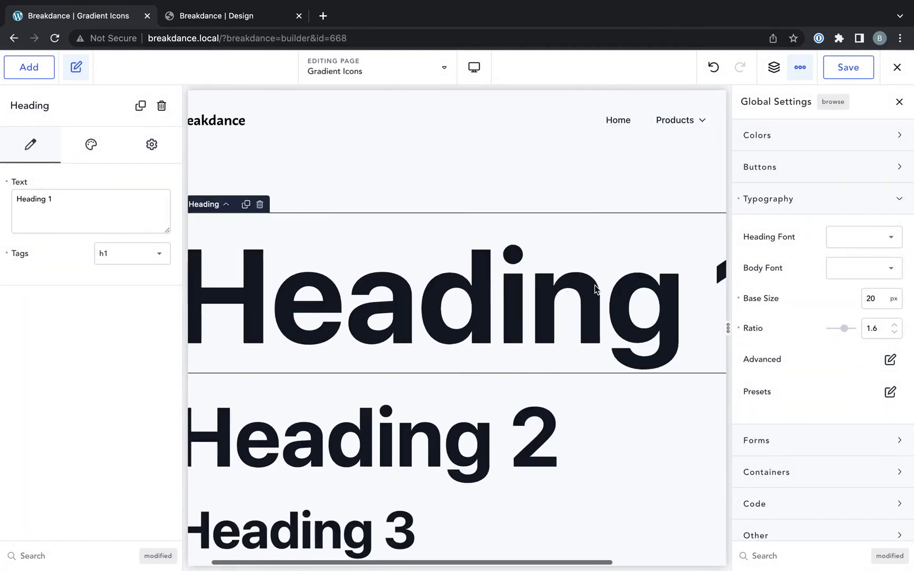
scroll(595, 285, right, 3)
scroll(595, 285, left, 3)
scroll(595, 285, down, 4)
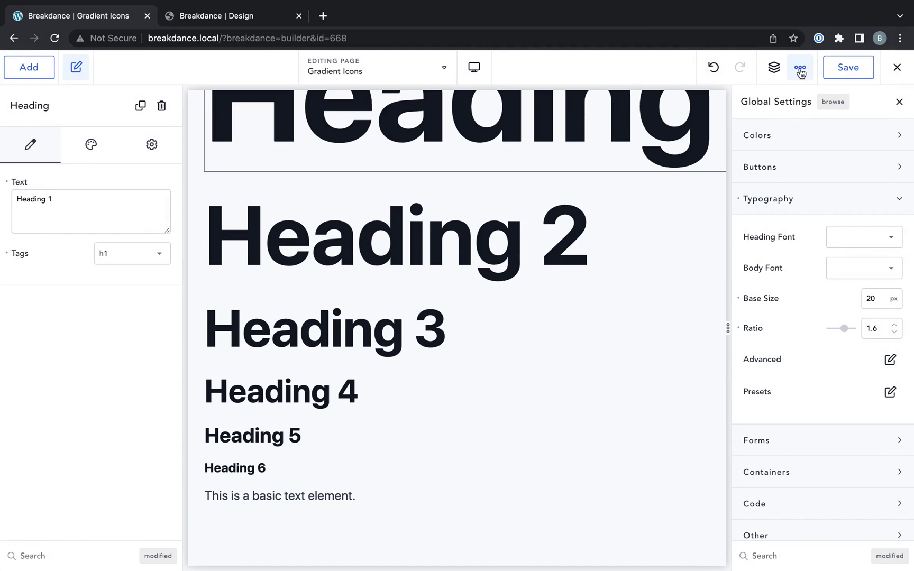
click(800, 67)
click(814, 178)
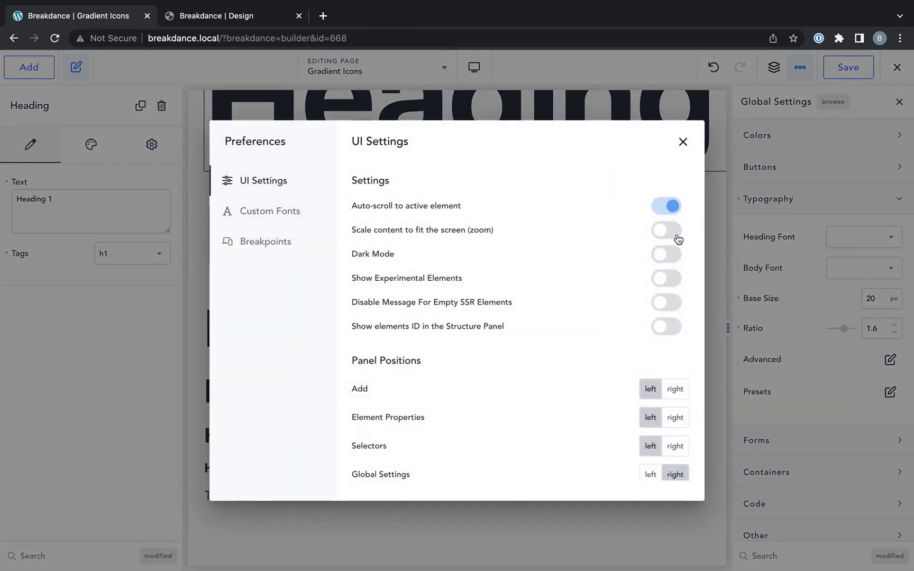
click(676, 231)
click(683, 142)
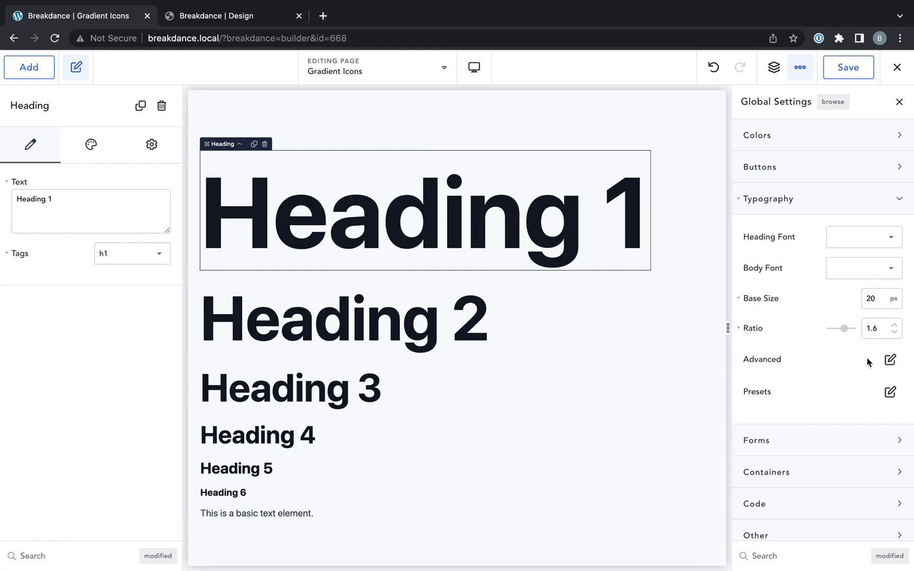
Open the H1 settings under Advanced > Headings and try, then reset, its font size.
click(886, 362)
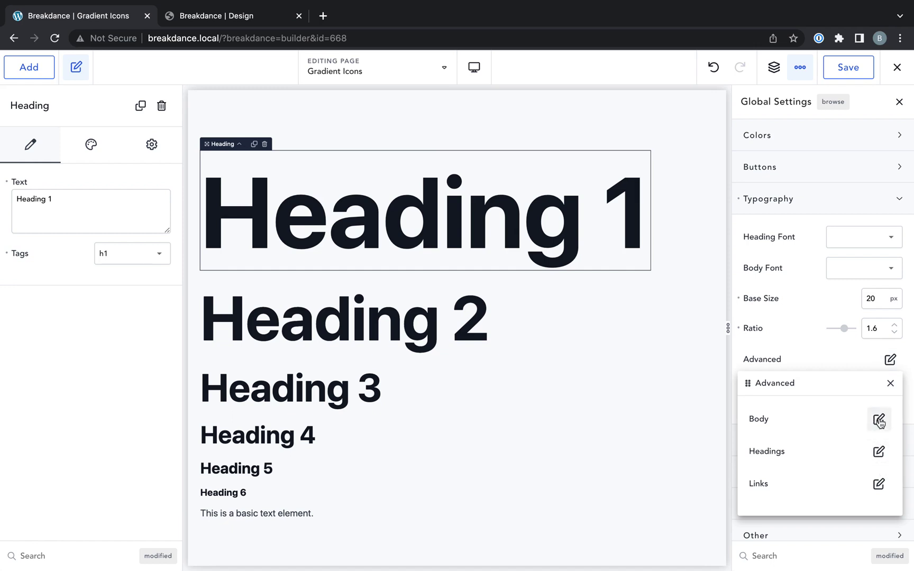
click(879, 452)
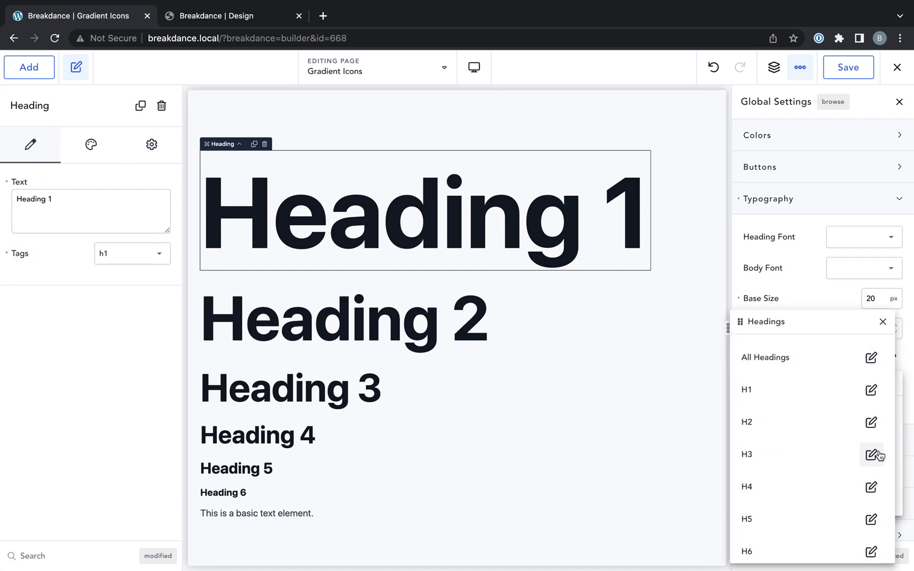
click(862, 391)
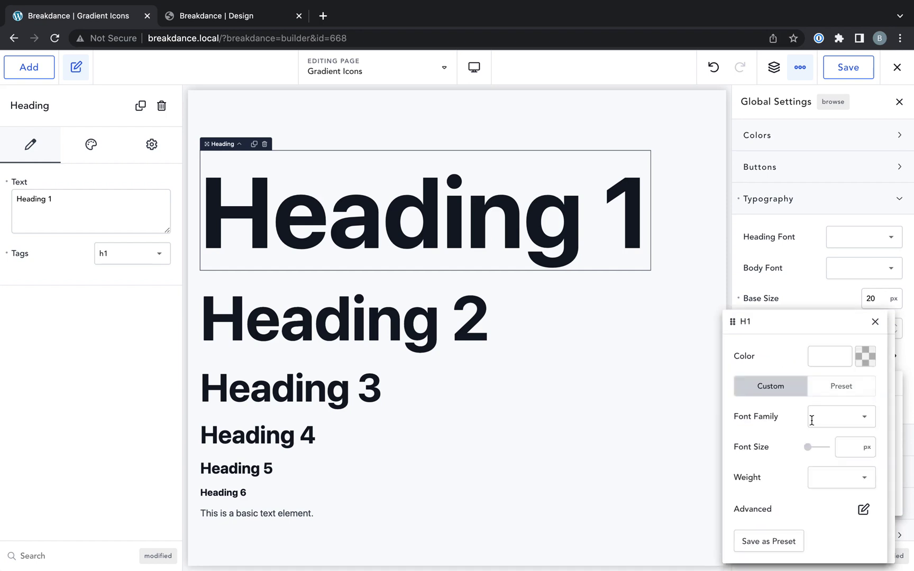
mouse_move(806, 447)
mouse_down()
mouse_move(836, 445)
mouse_move(795, 442)
mouse_move(822, 447)
mouse_up()
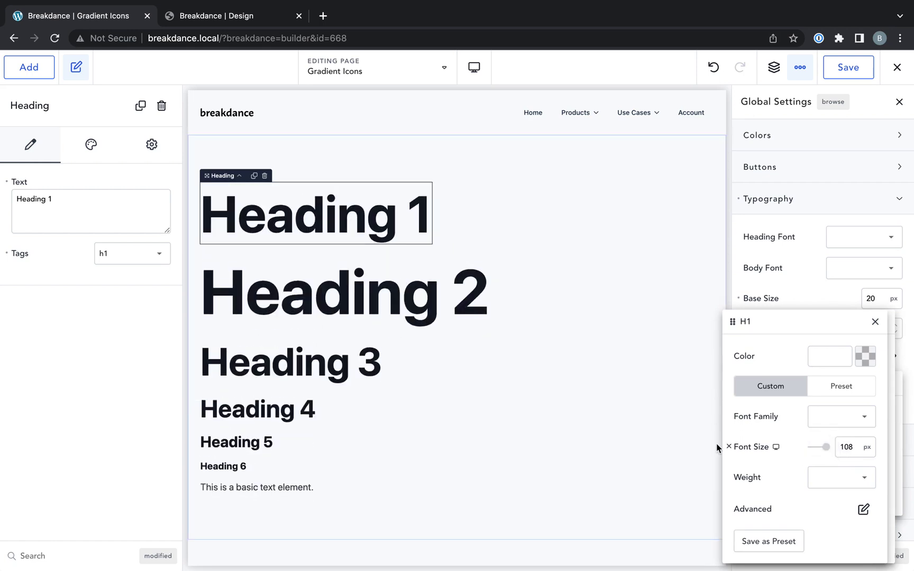
click(729, 447)
Try Abril Fatface and a purple colour on H1, then reset both to default.
click(826, 413)
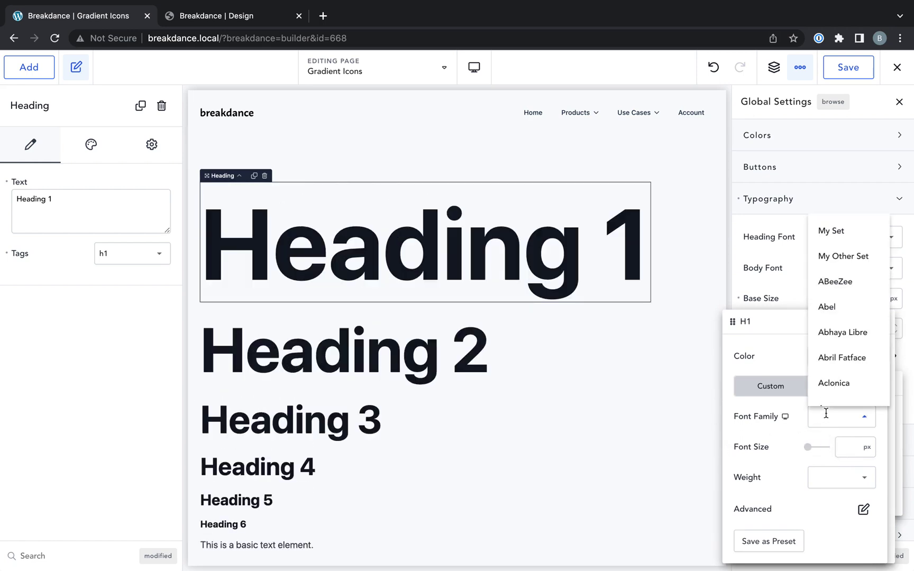
click(844, 360)
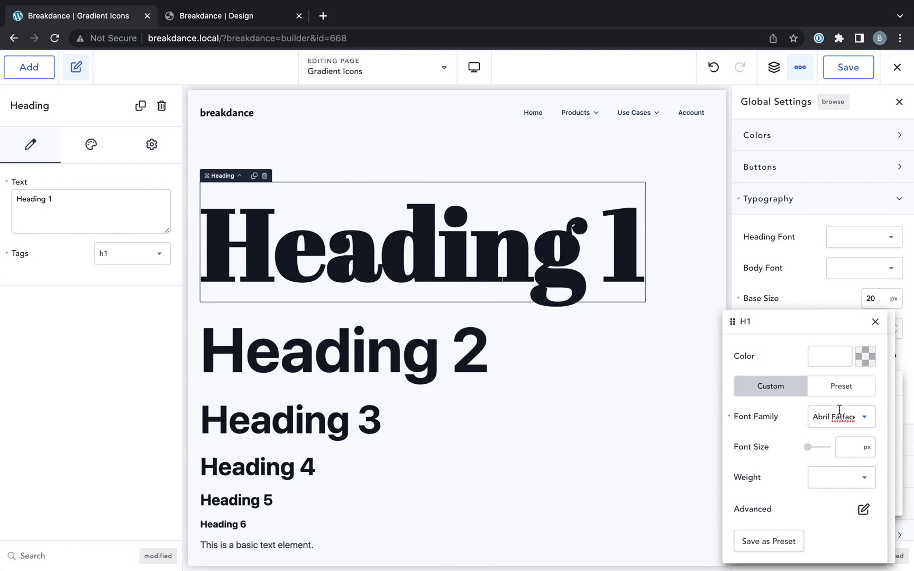
click(729, 416)
click(865, 356)
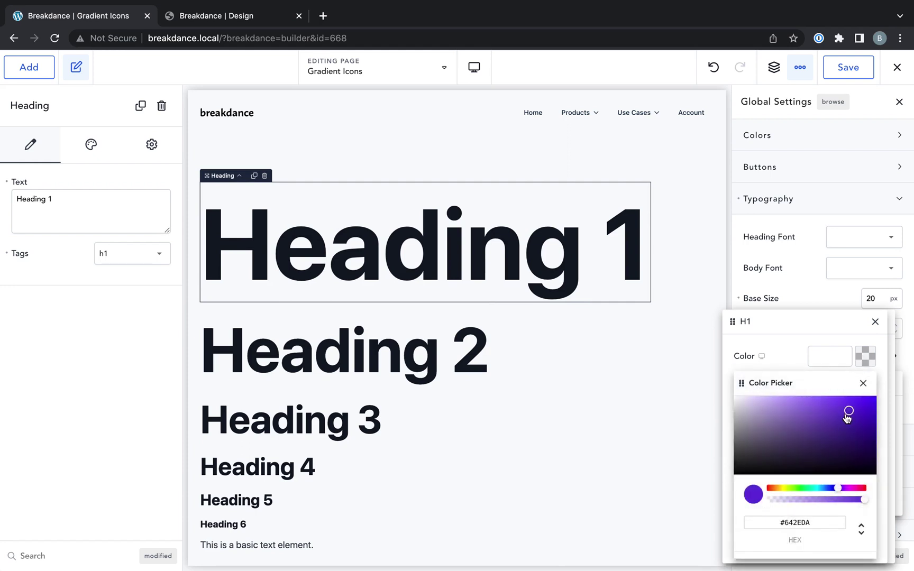
mouse_move(847, 410)
mouse_down()
mouse_move(848, 402)
mouse_move(846, 417)
mouse_up()
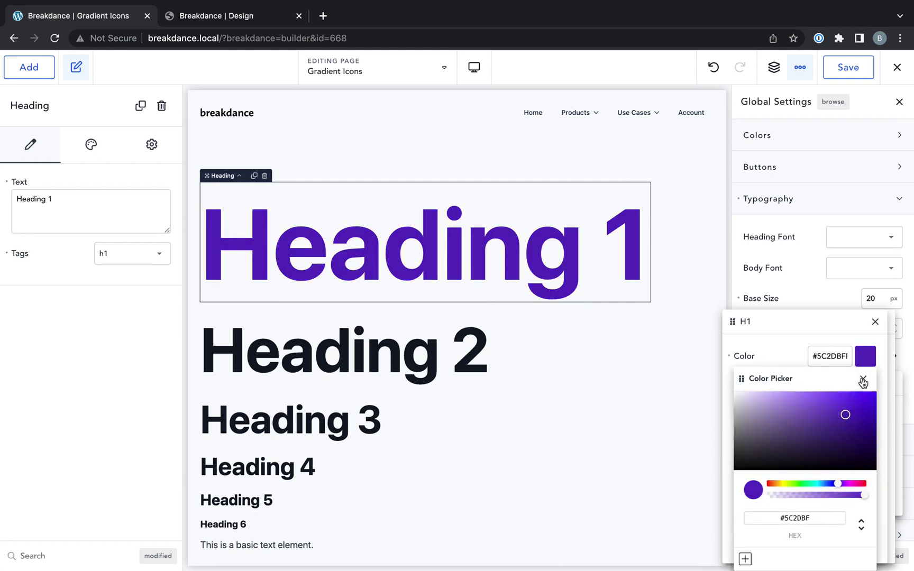
click(863, 379)
click(729, 356)
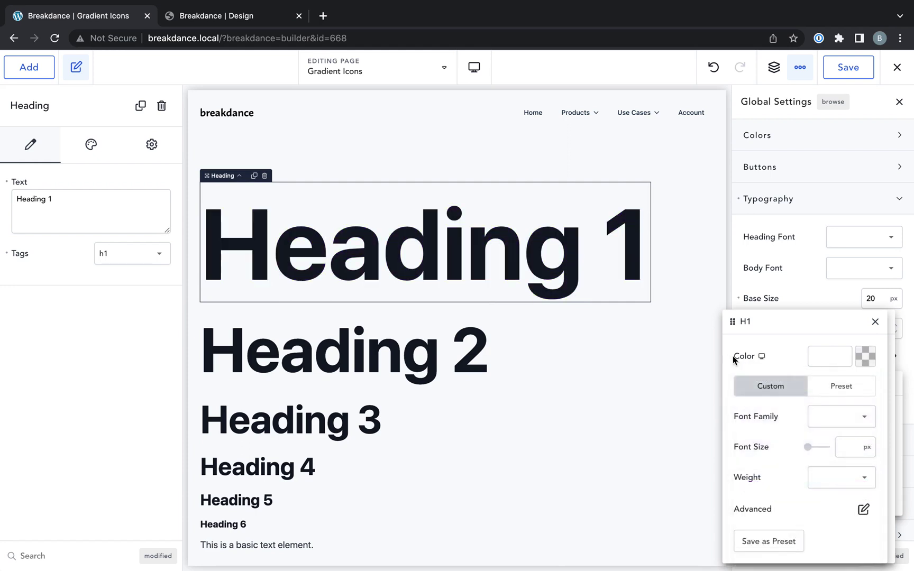
Adjust H1 word spacing to 0.1 px and letter spacing to 3 px, then return to the heading list.
click(863, 509)
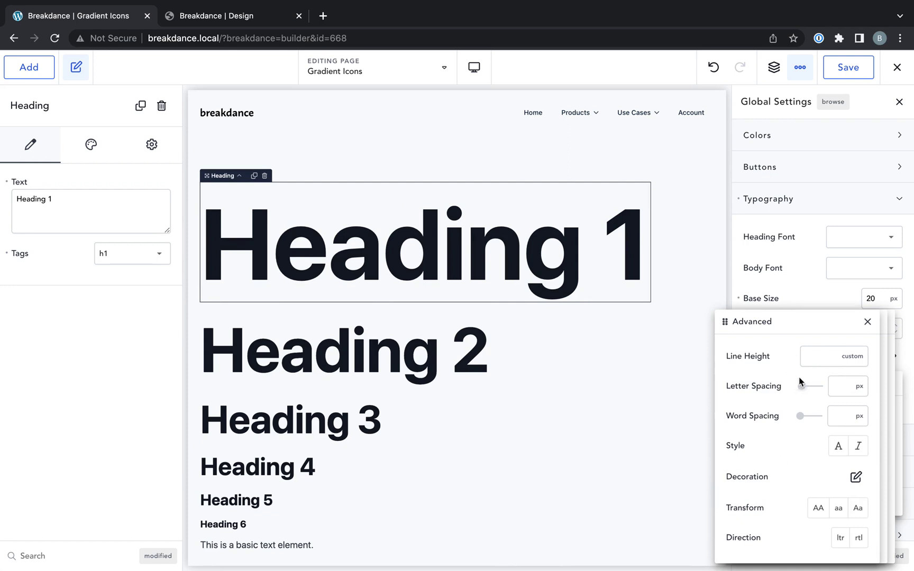
drag(835, 419, 763, 416)
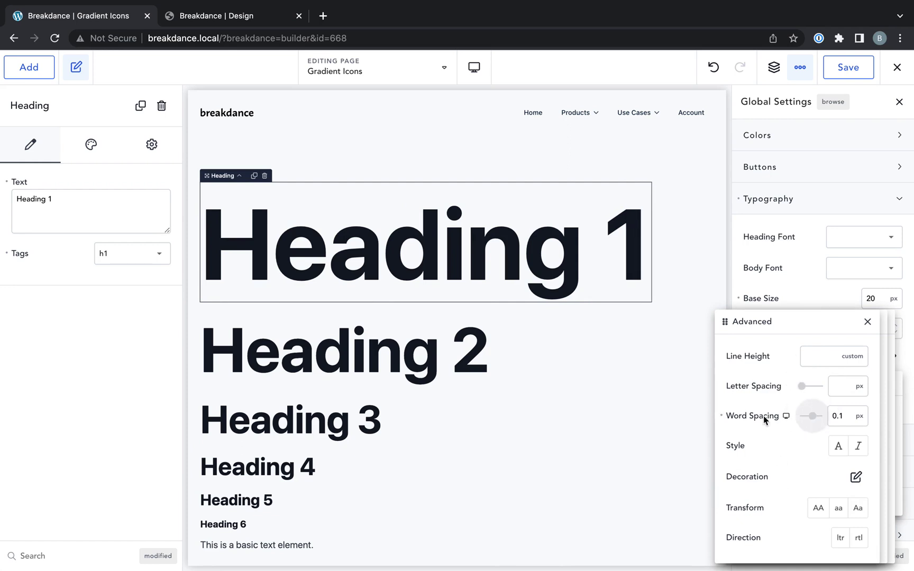
mouse_move(801, 386)
mouse_down()
mouse_move(838, 382)
mouse_move(798, 382)
mouse_up()
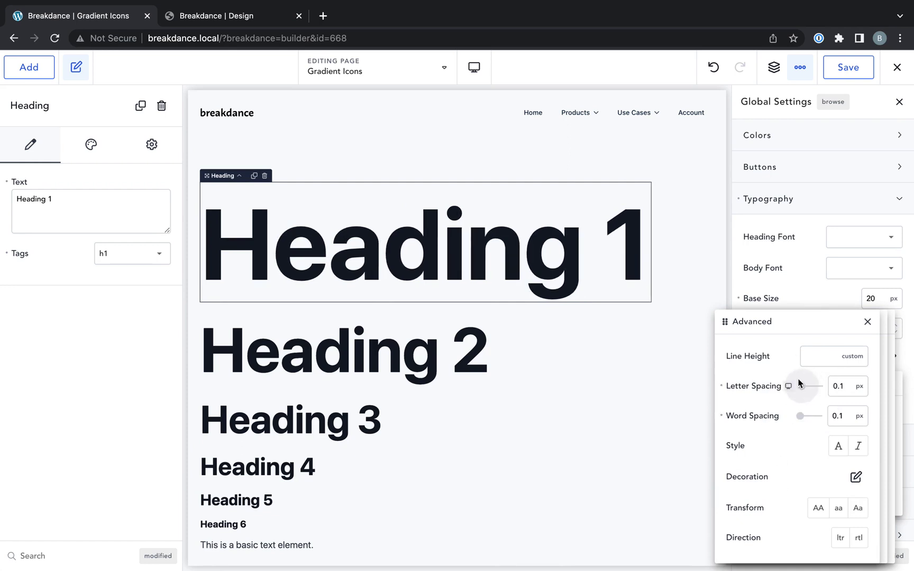
click(868, 321)
click(875, 323)
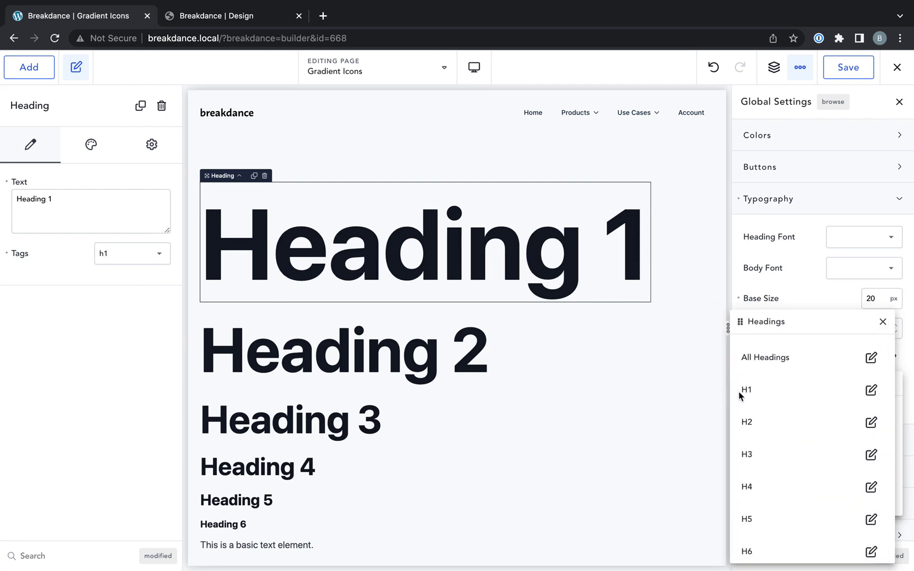
Inspect the All Headings settings under Advanced typography, then collapse the Advanced options.
scroll(759, 402, down, 1)
scroll(824, 369, up, 1)
click(872, 359)
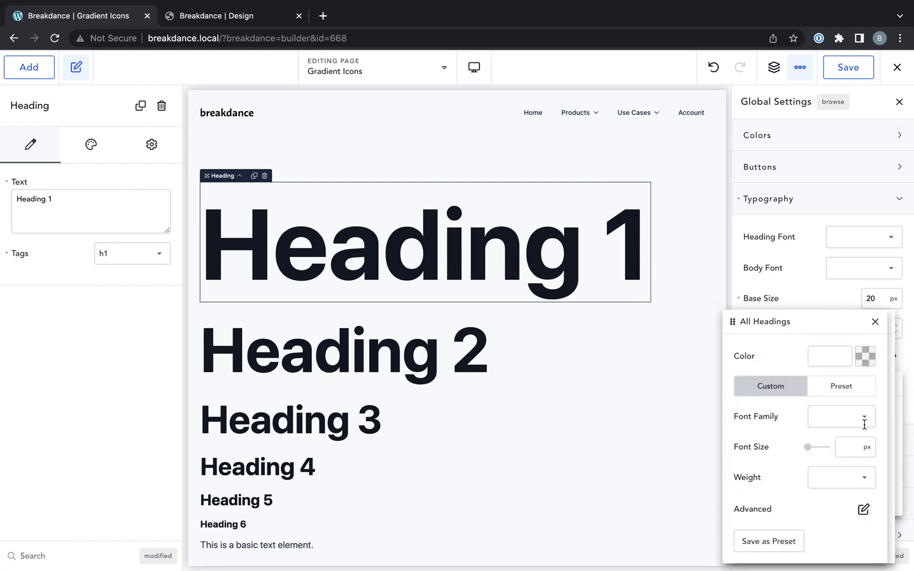
click(878, 320)
click(882, 321)
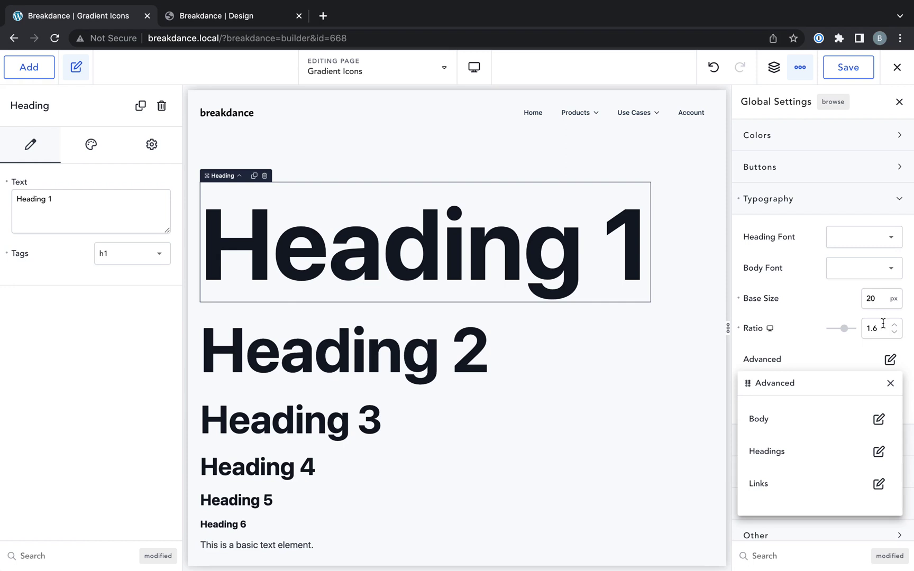
click(890, 383)
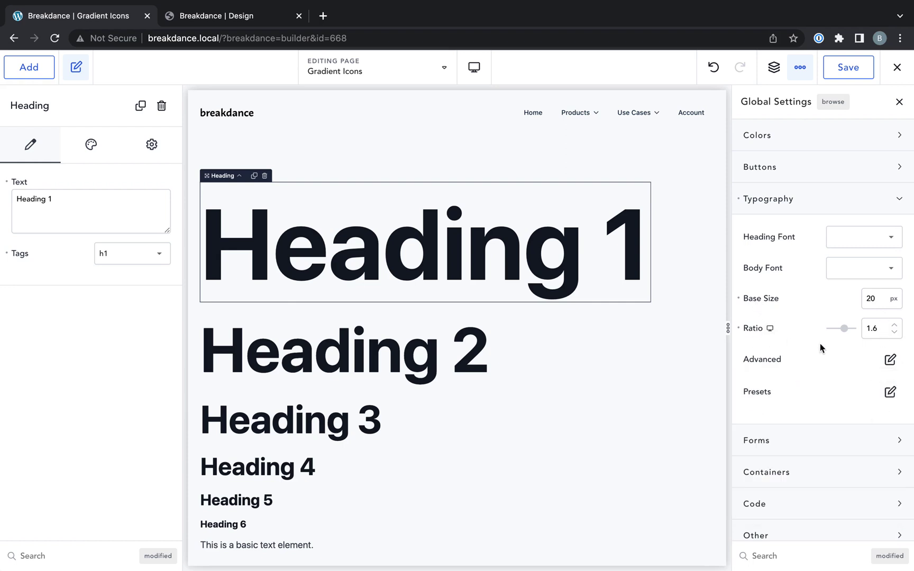
Review the Body and Links typography settings, then show the empty Typography Presets panel.
click(894, 365)
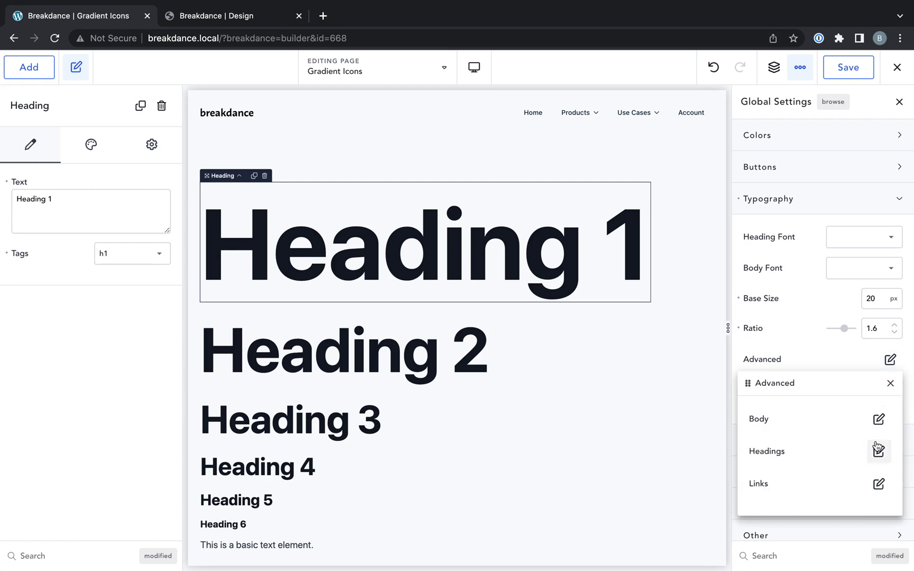
click(878, 419)
click(883, 321)
click(880, 485)
click(882, 412)
click(891, 383)
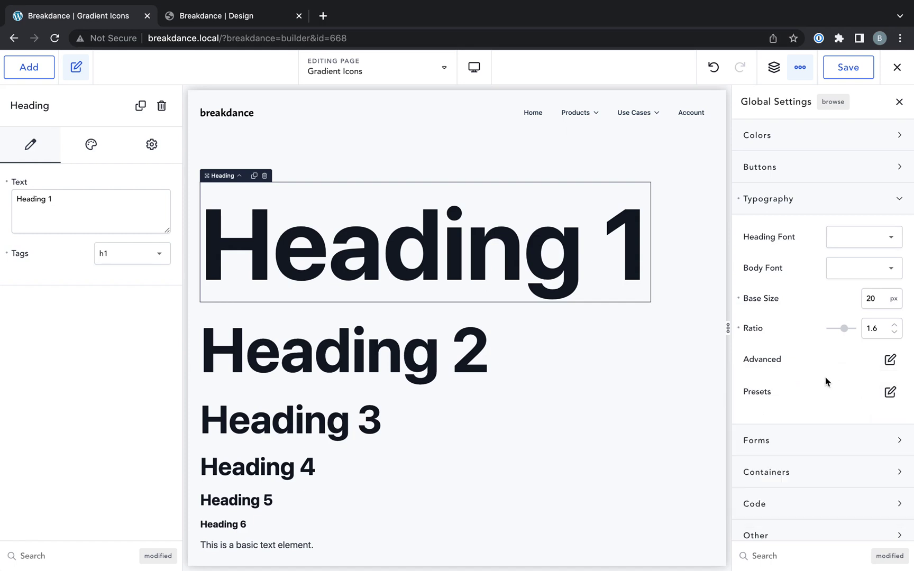
click(890, 392)
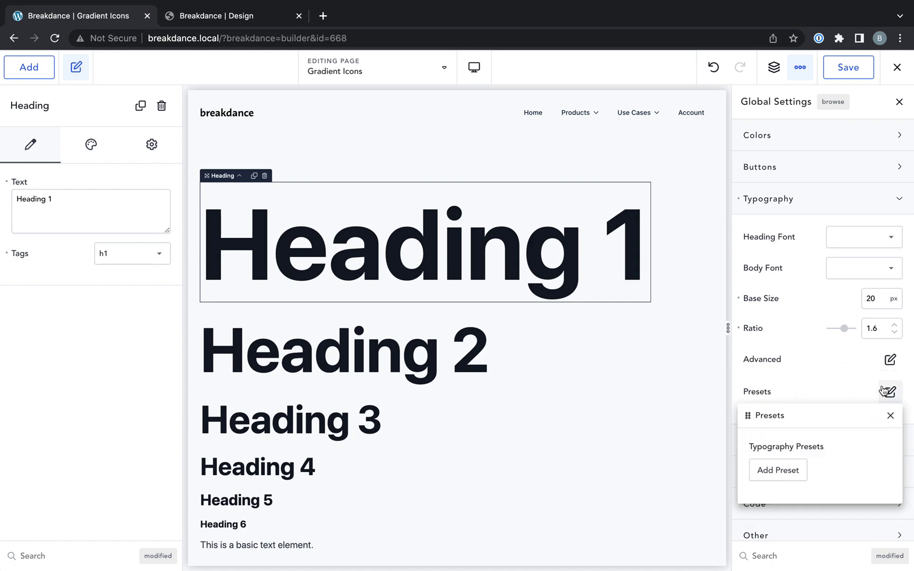
Close Typography Presets, returning to the 20 px base, 1.6 ratio global typography settings.
click(892, 416)
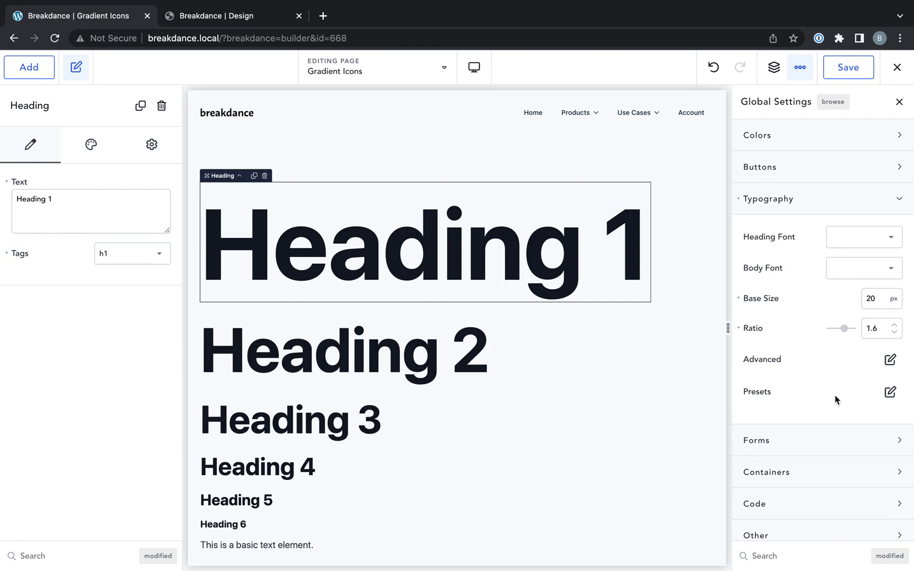
click(799, 64)
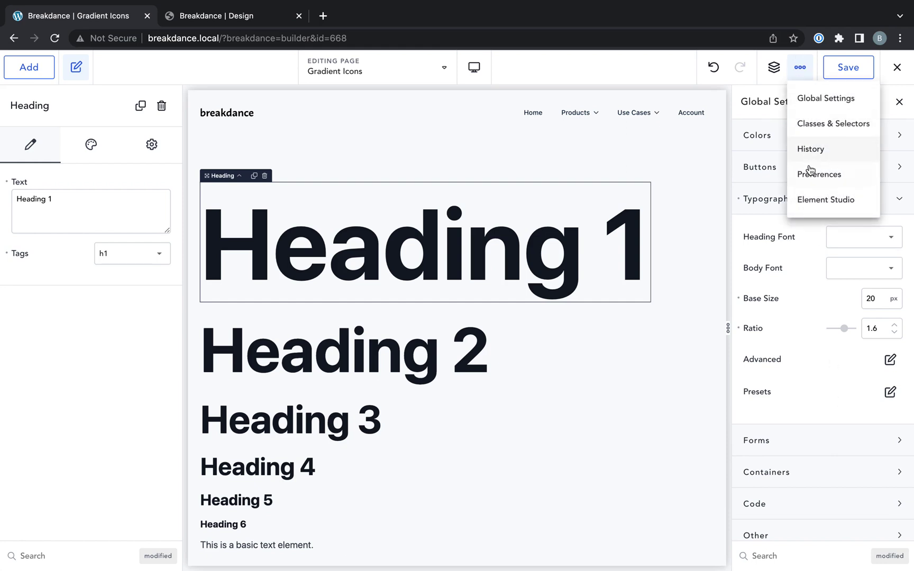
click(767, 246)
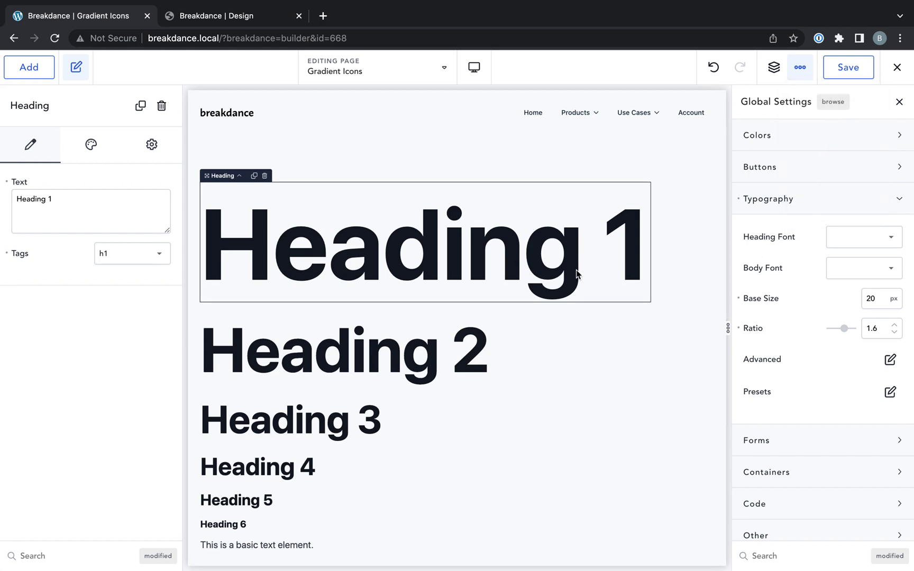